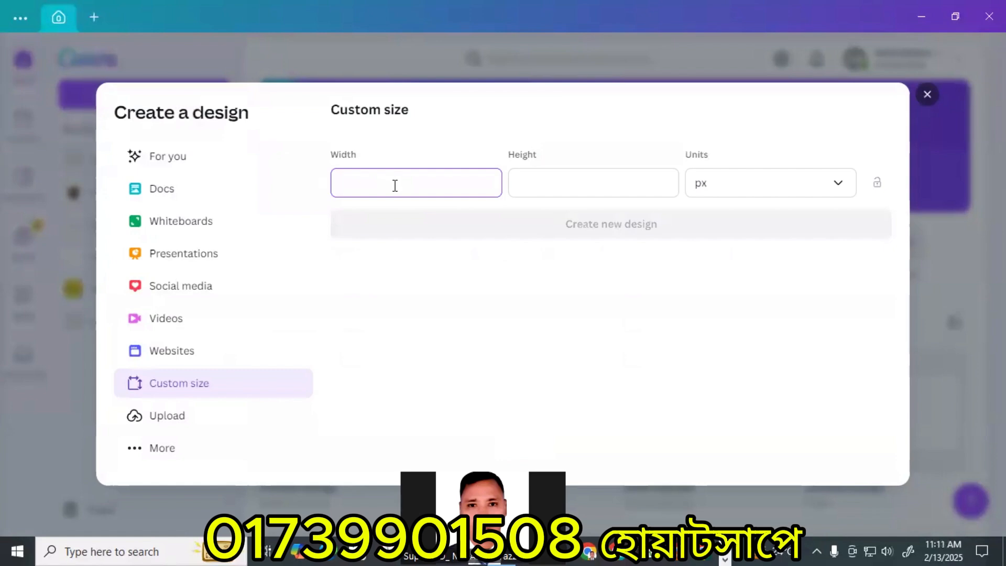
Create a new custom-size design 4000 px wide and 4000 px high.
type("4000")
left_click(526, 186)
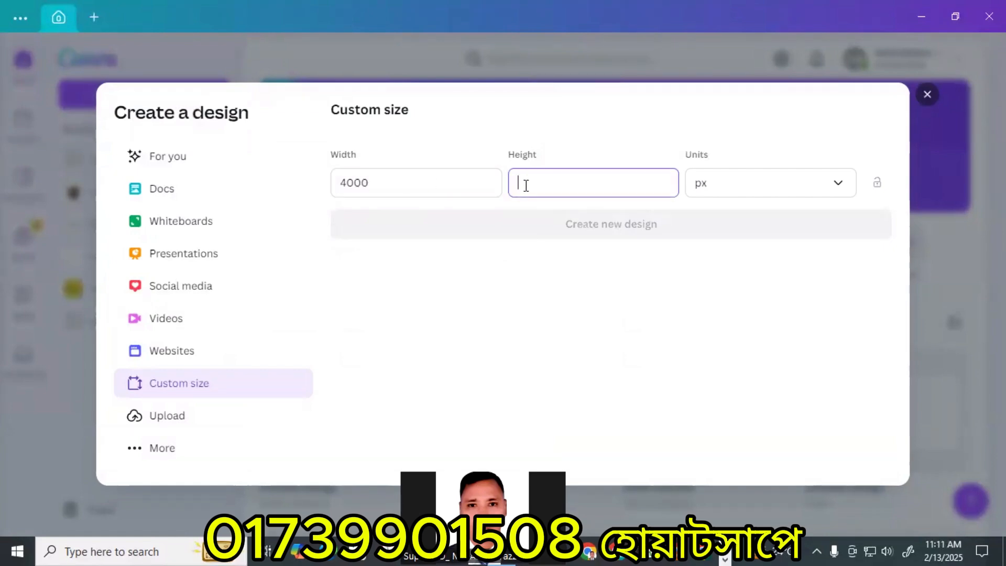
type("4000")
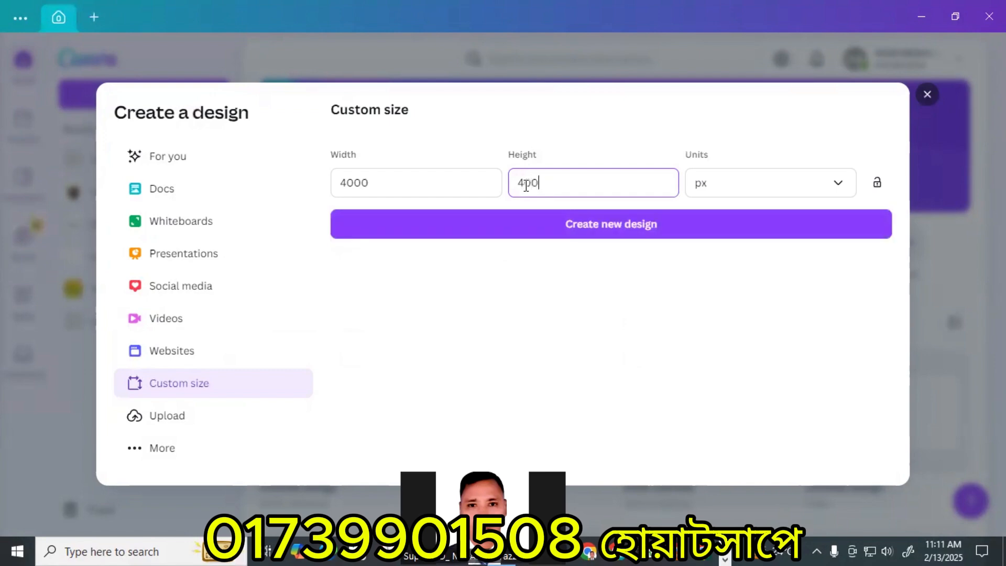
left_click(593, 236)
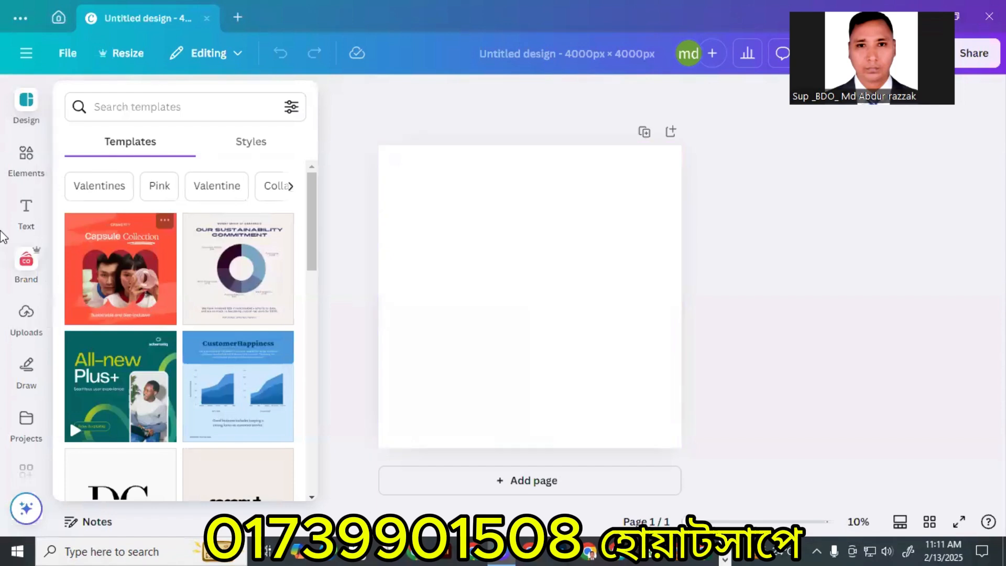
Look through the elements library, including its shapes, graphics, photos, charts, tables, frames and grids.
left_click(22, 170)
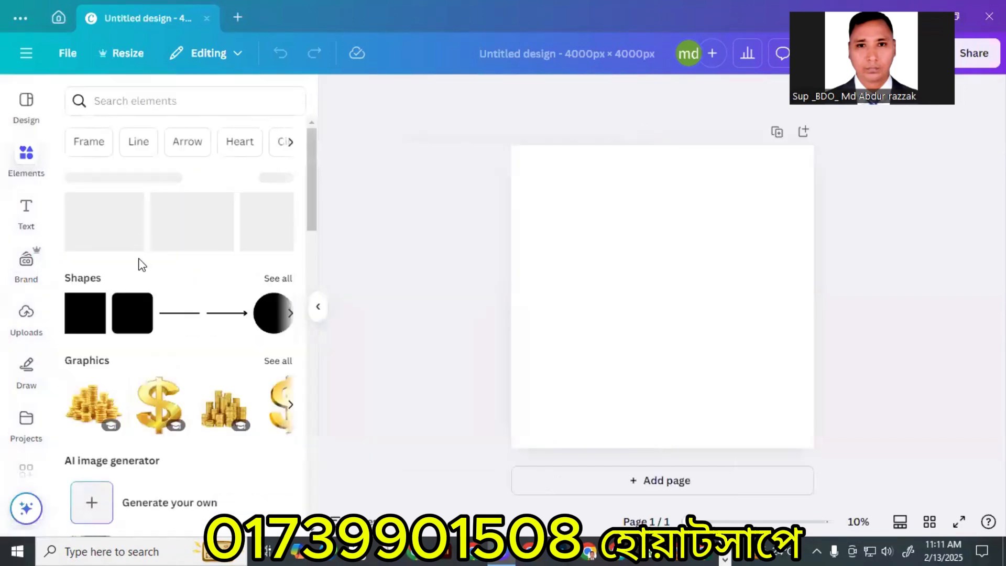
scroll(155, 340, "down", 5)
scroll(159, 339, "down", 5)
scroll(159, 339, "up", 10)
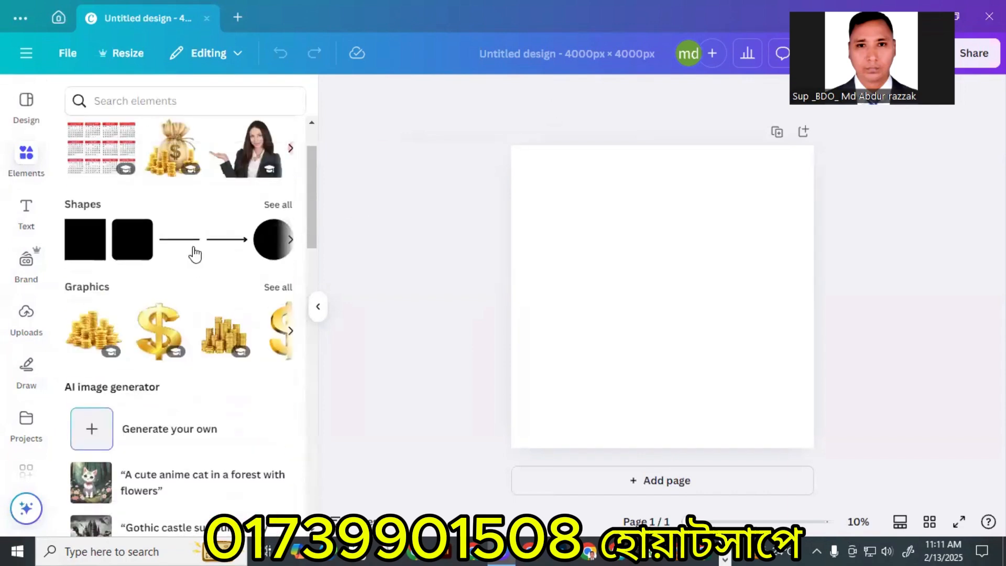
scroll(151, 262, "up", 2)
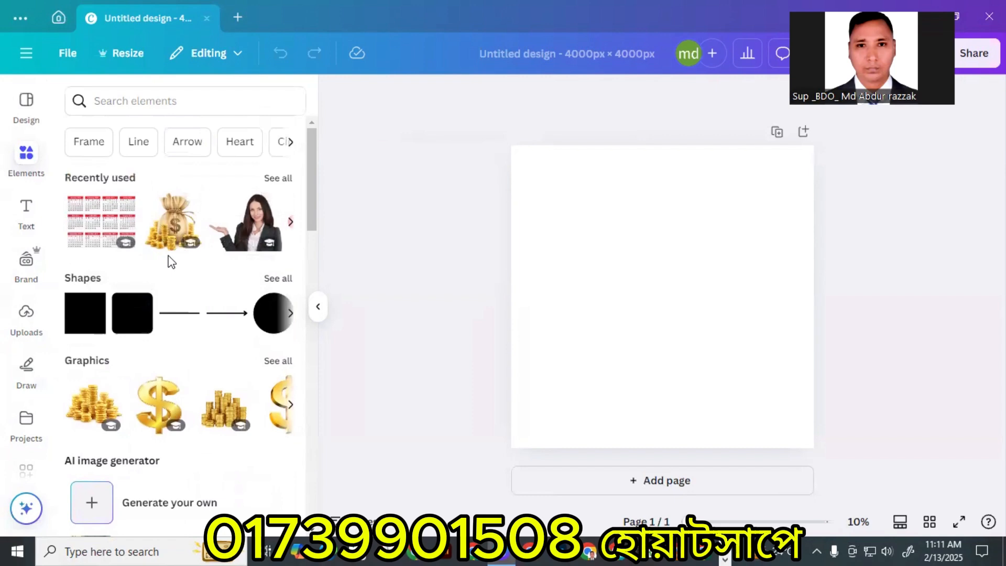
scroll(171, 262, "down", 15)
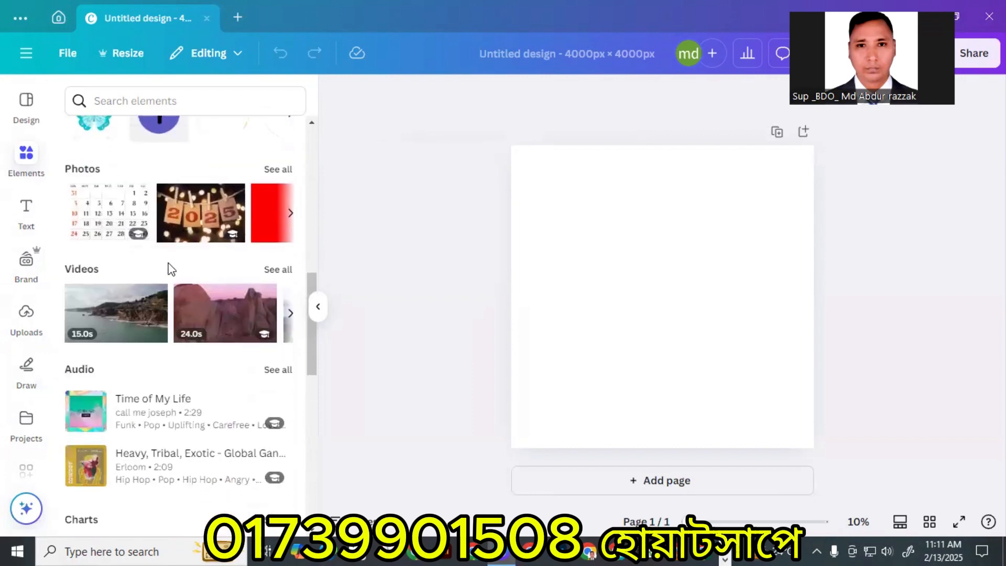
scroll(178, 262, "down", 8)
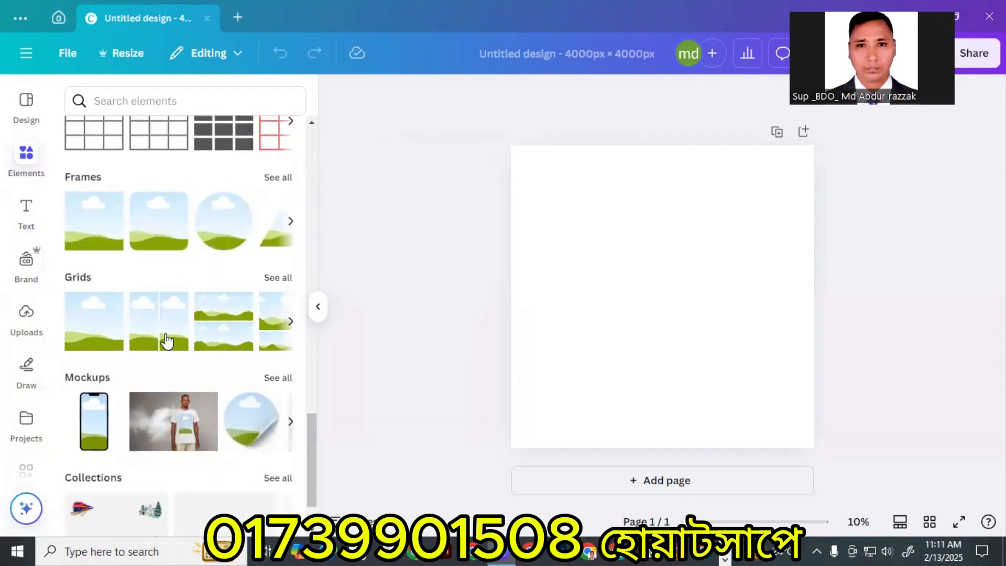
scroll(206, 311, "up", 8)
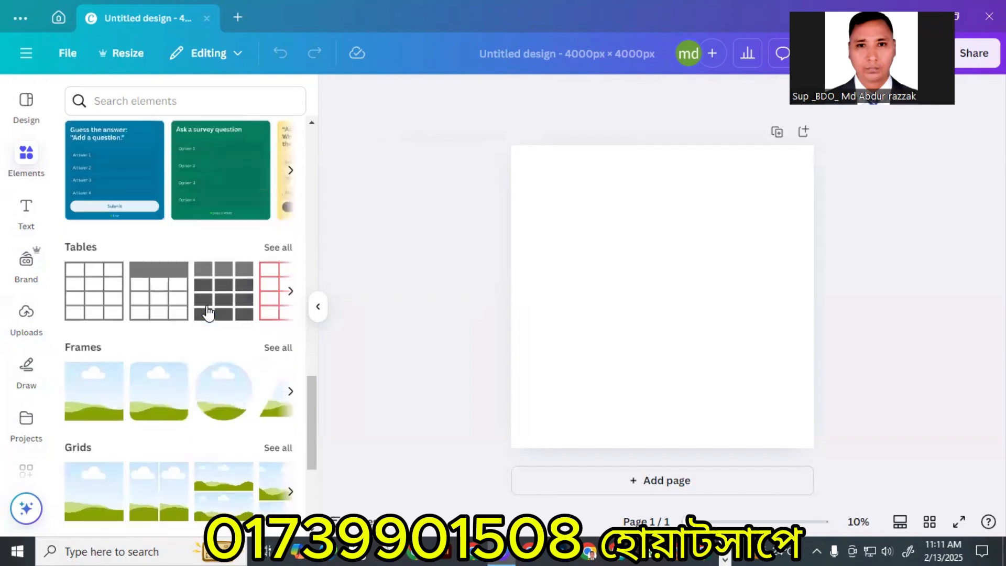
scroll(31, 283, "down", 5)
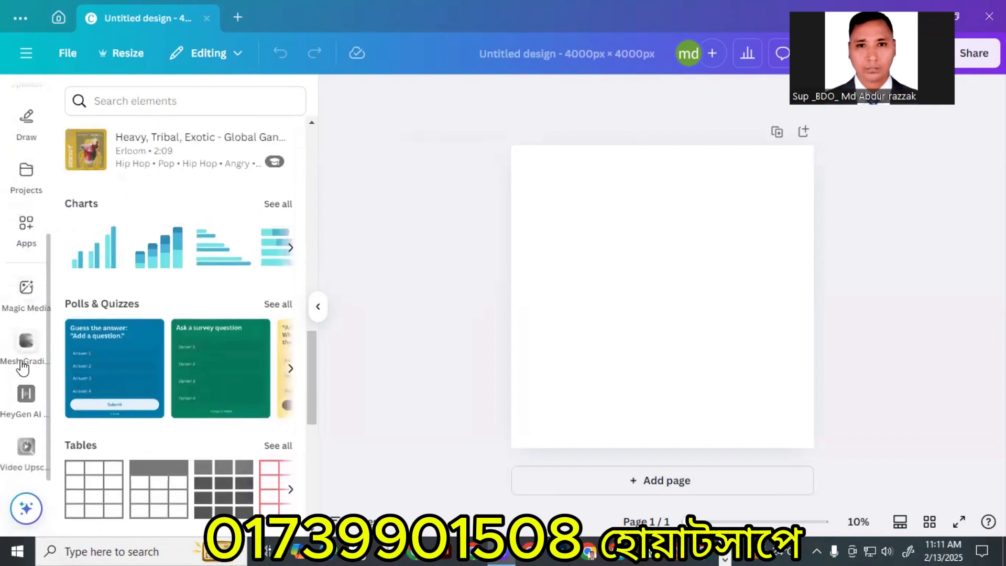
scroll(20, 361, "up", 5)
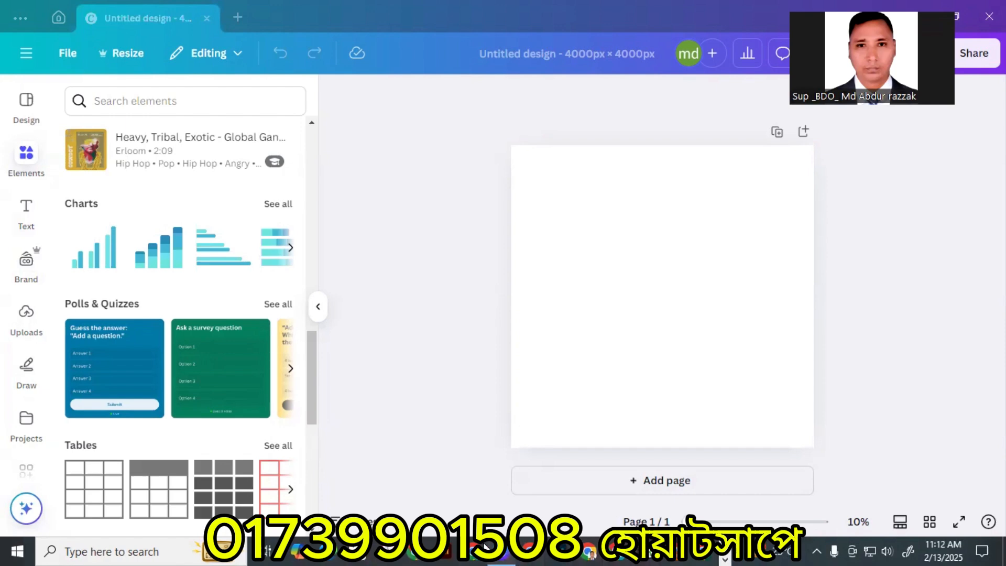
Switch to Chrome, open freepik.com and run a search of all assets without a keyword.
left_click(444, 550)
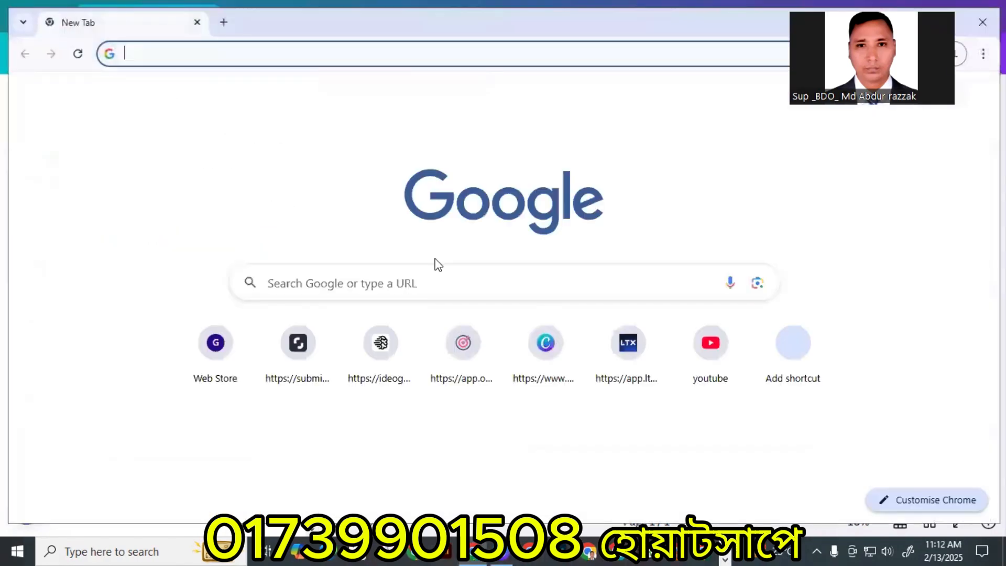
left_click(211, 54)
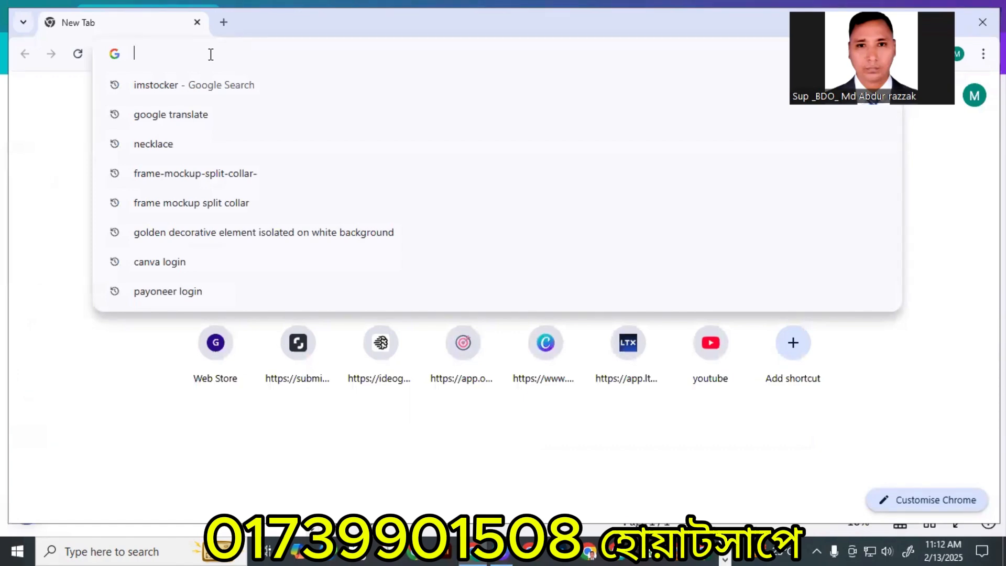
type("freepik.com")
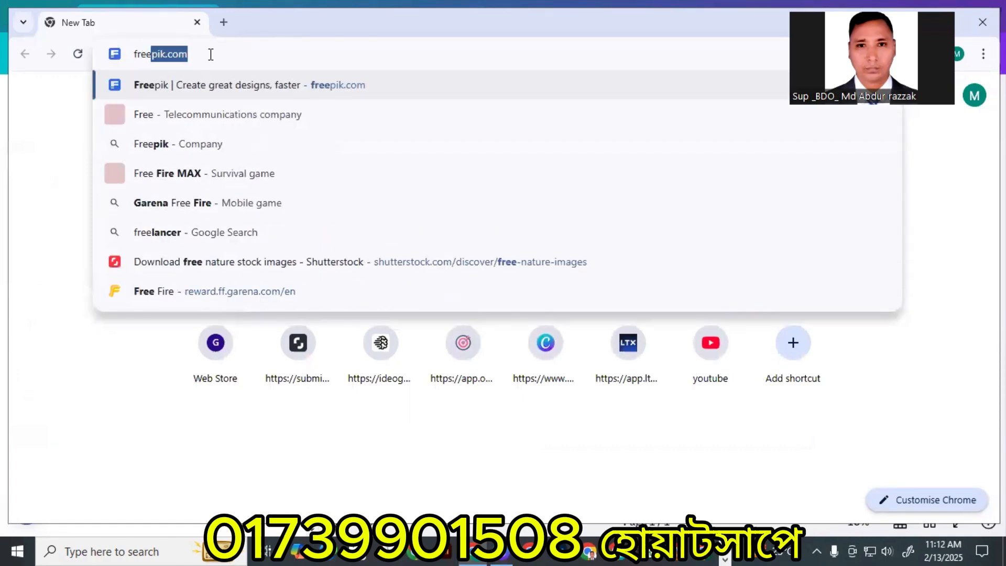
key("Return")
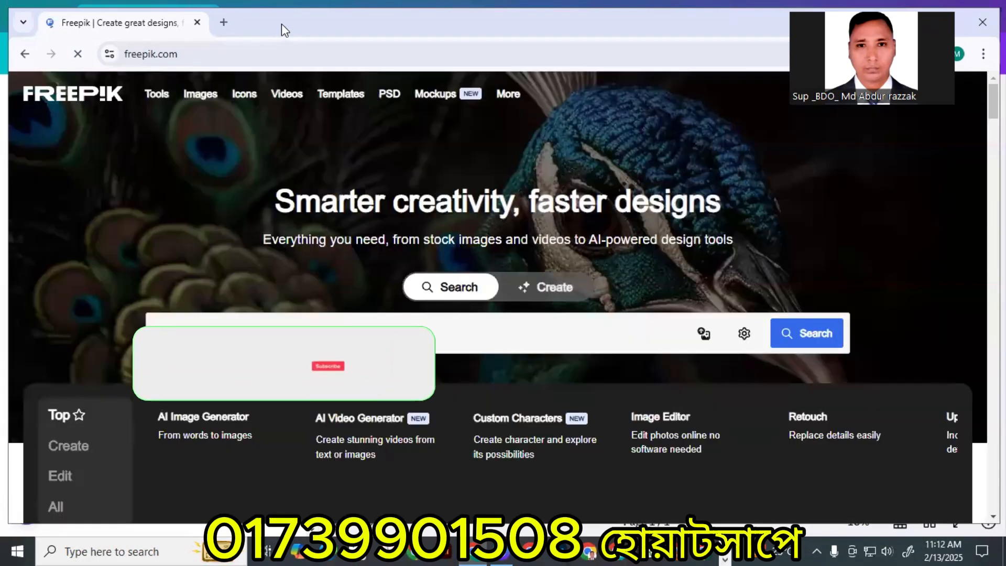
left_click_drag(281, 17, 274, 11)
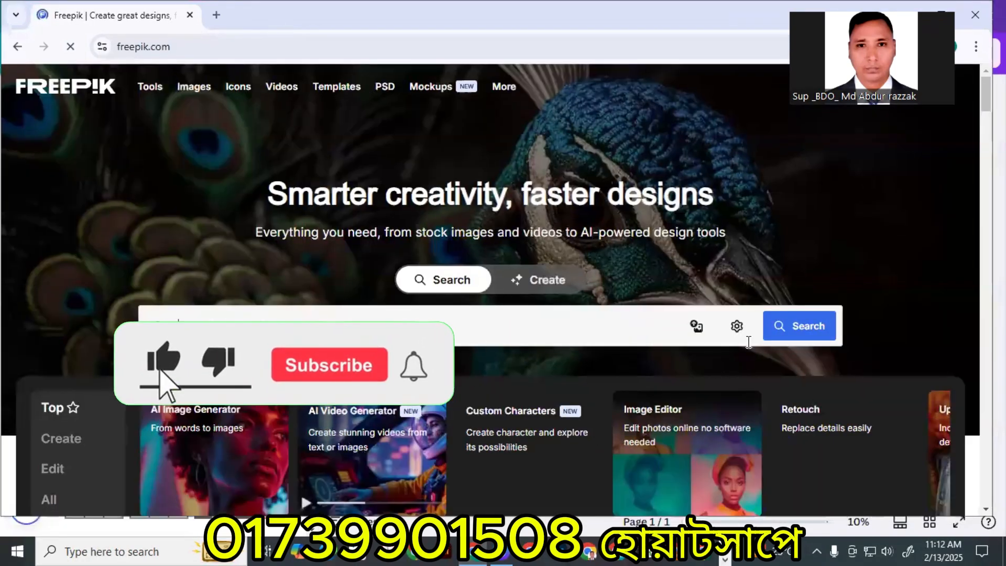
left_click(798, 329)
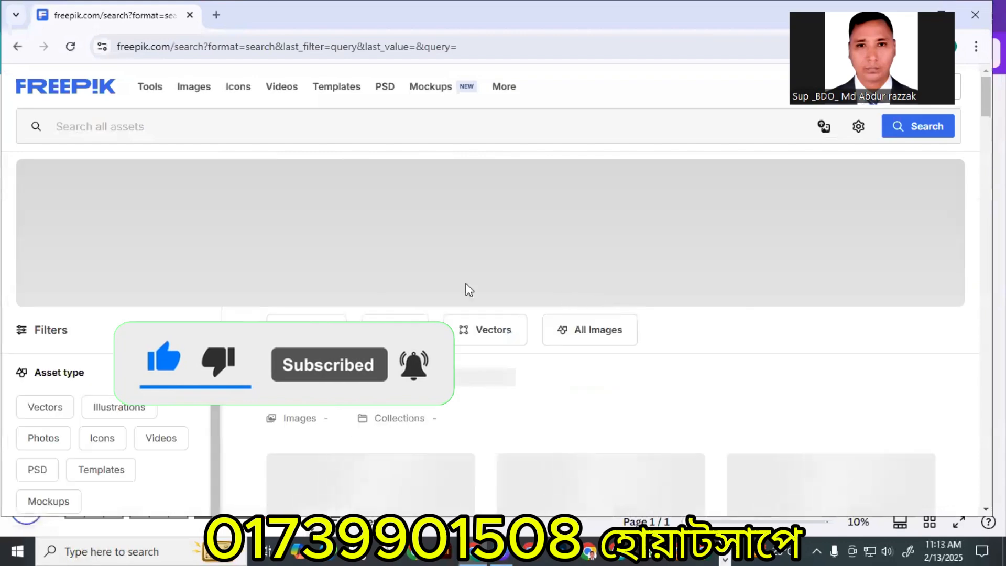
Dismiss the Google sign-in prompt and browse the popular Valentine designs for a suitable reference.
scroll(465, 262, "down", 8)
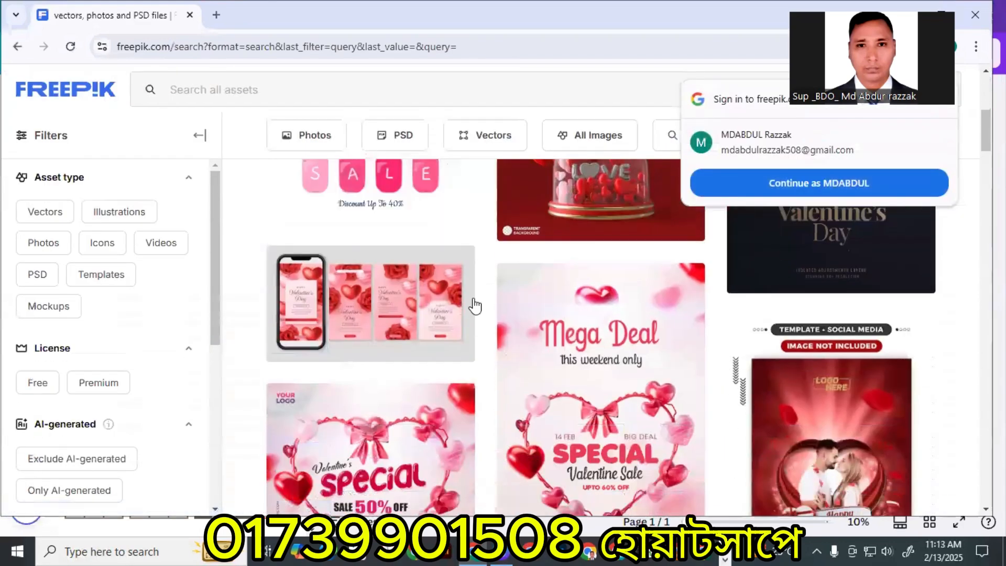
scroll(492, 330, "up", 1)
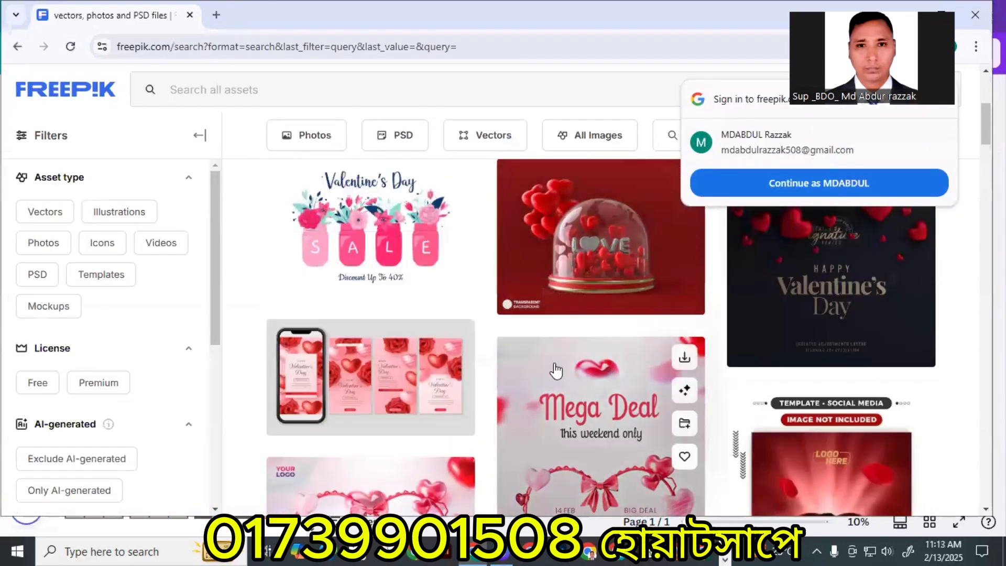
scroll(555, 365, "down", 4)
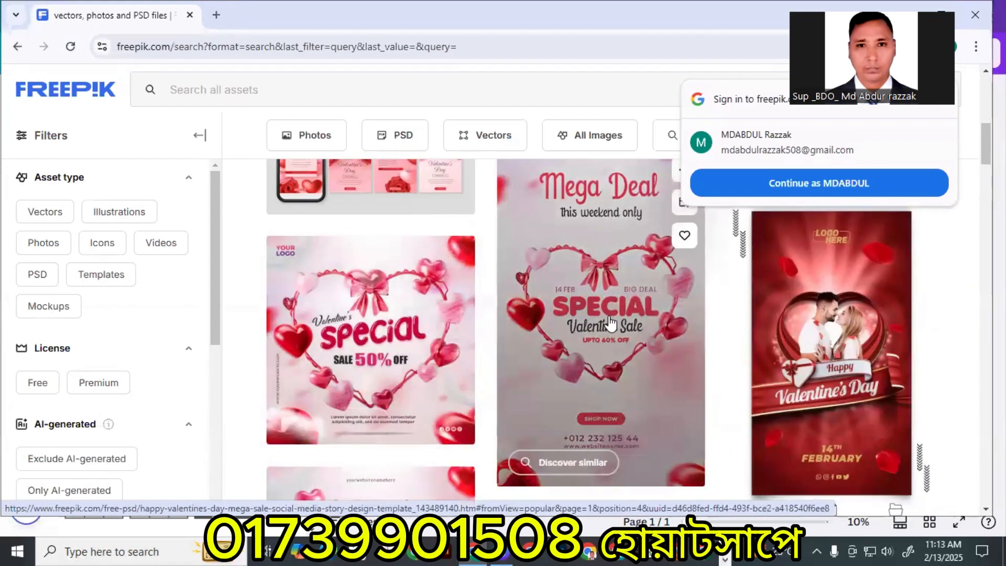
scroll(676, 299, "up", 4)
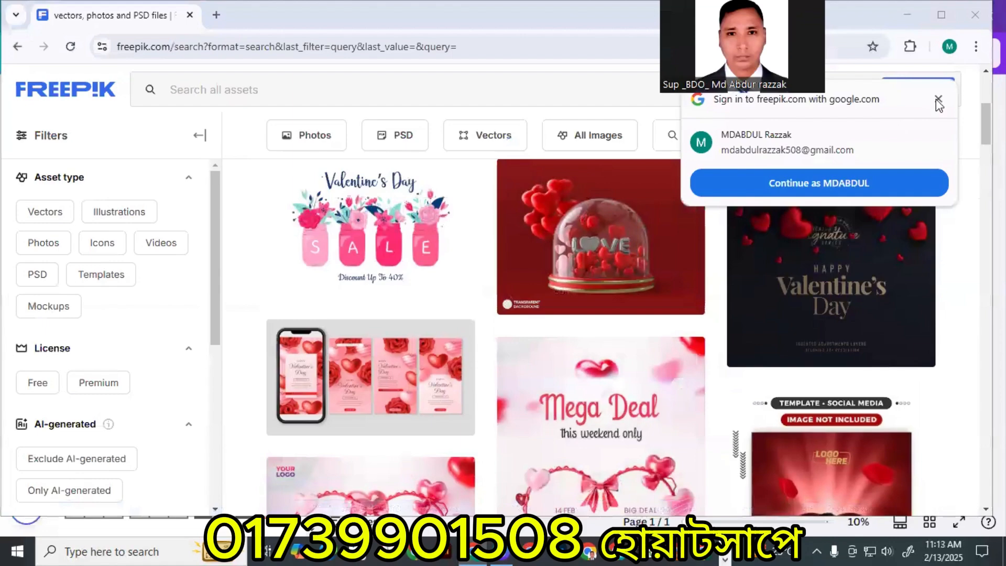
left_click(937, 99)
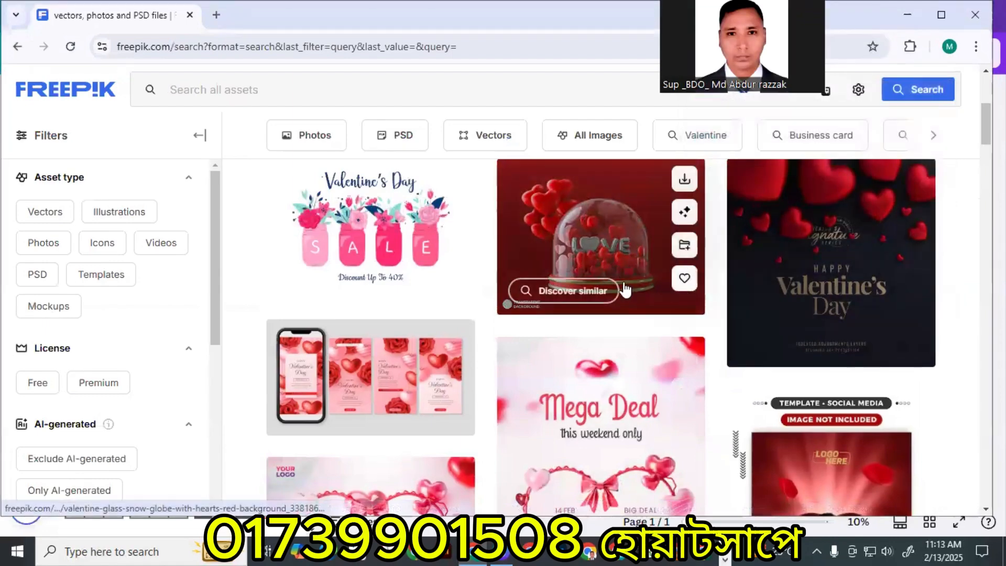
scroll(565, 288, "down", 4)
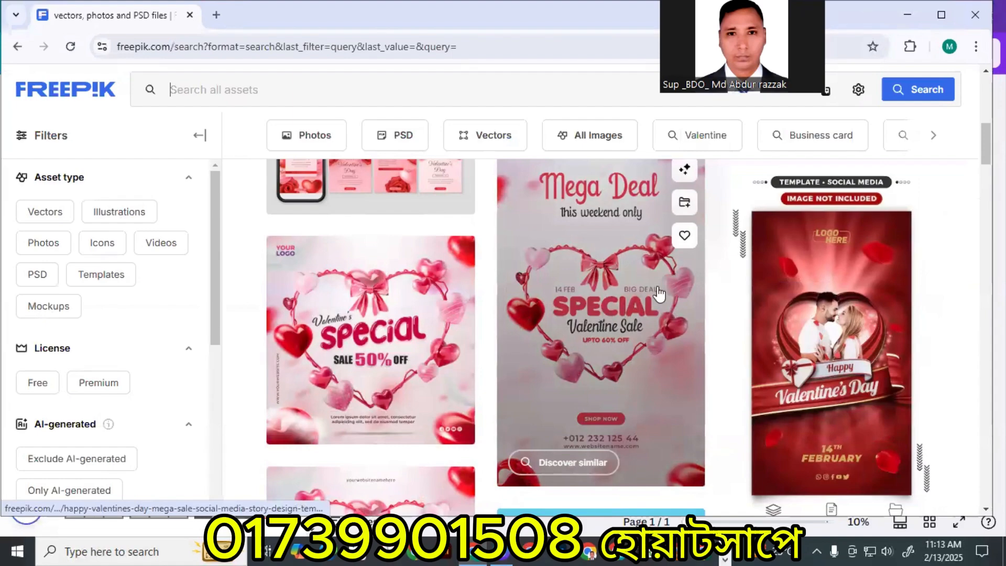
scroll(901, 231, "up", 5)
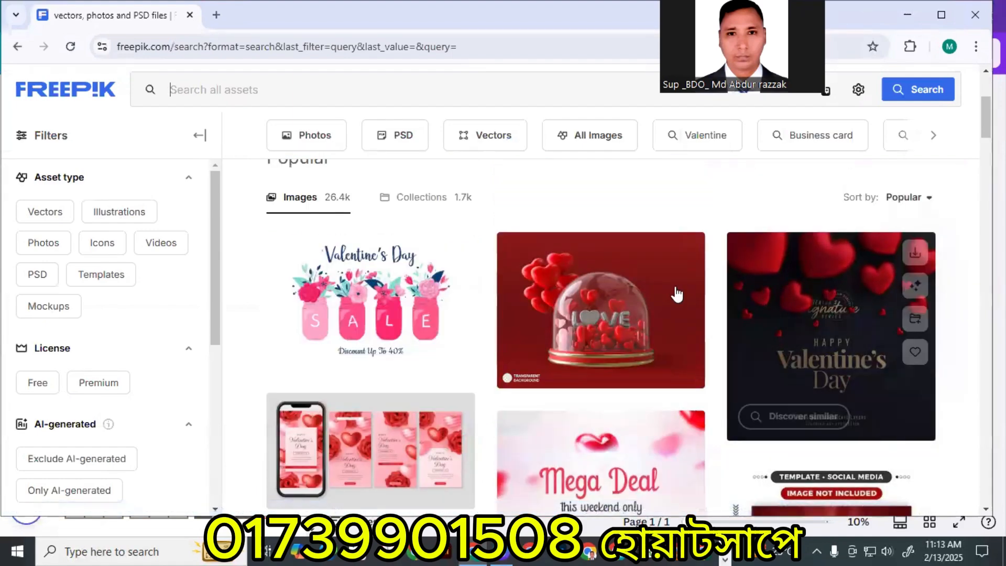
scroll(615, 315, "down", 3)
scroll(685, 349, "down", 2)
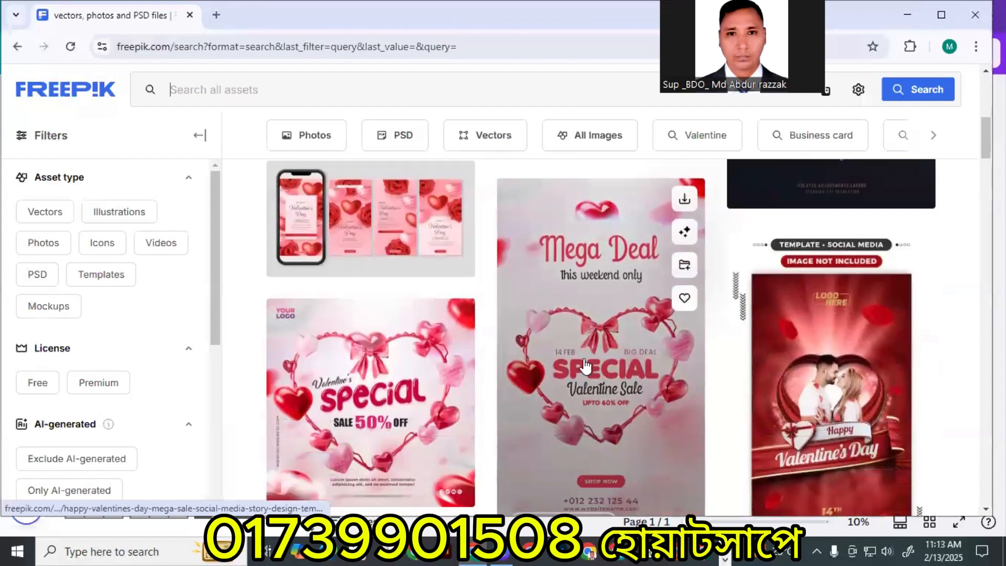
scroll(685, 350, "down", 4)
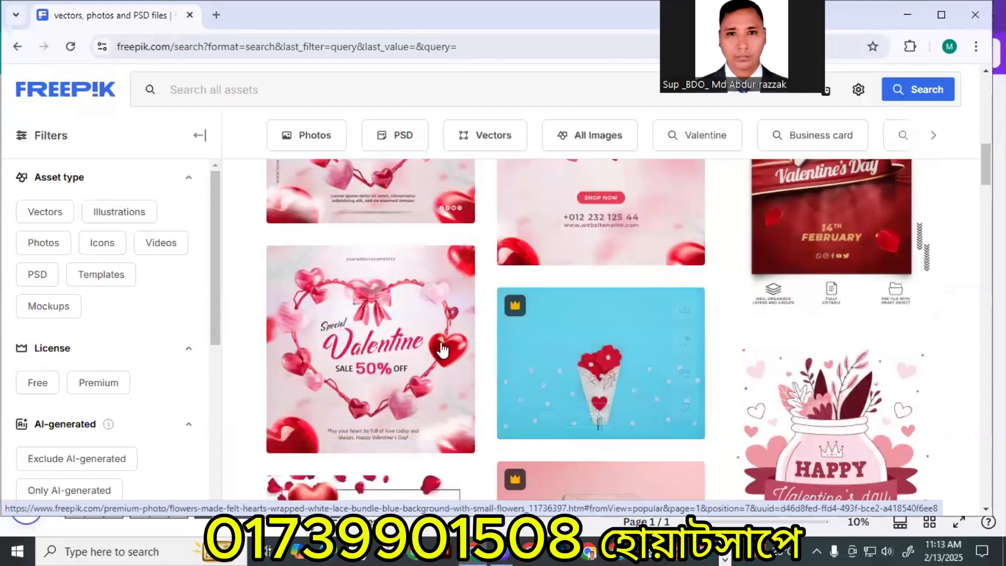
Open the Special Valentine Sale 50% Off design and copy its title, "Happy Valentines Day Social Media Post Design Template".
left_click(369, 351)
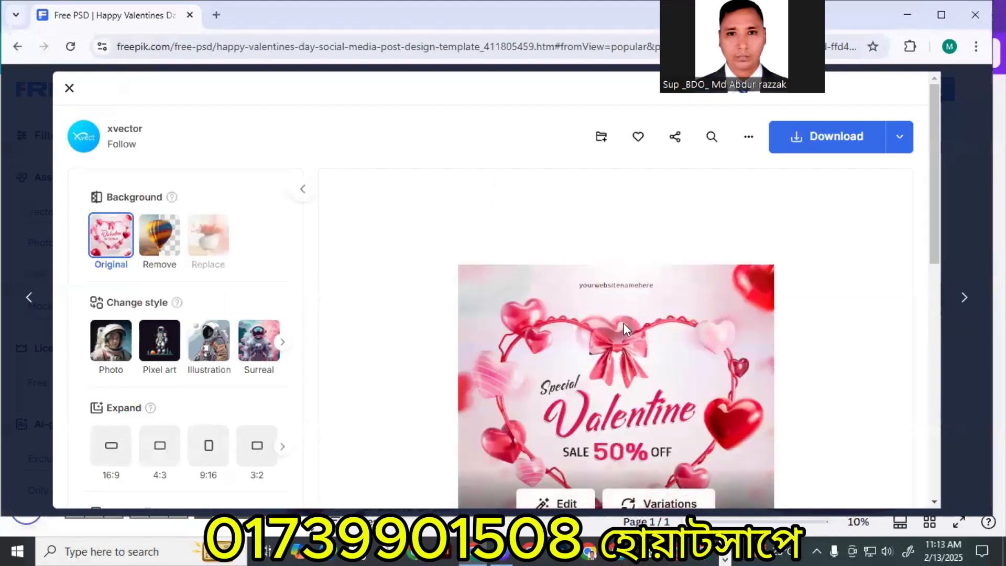
scroll(623, 323, "down", 4)
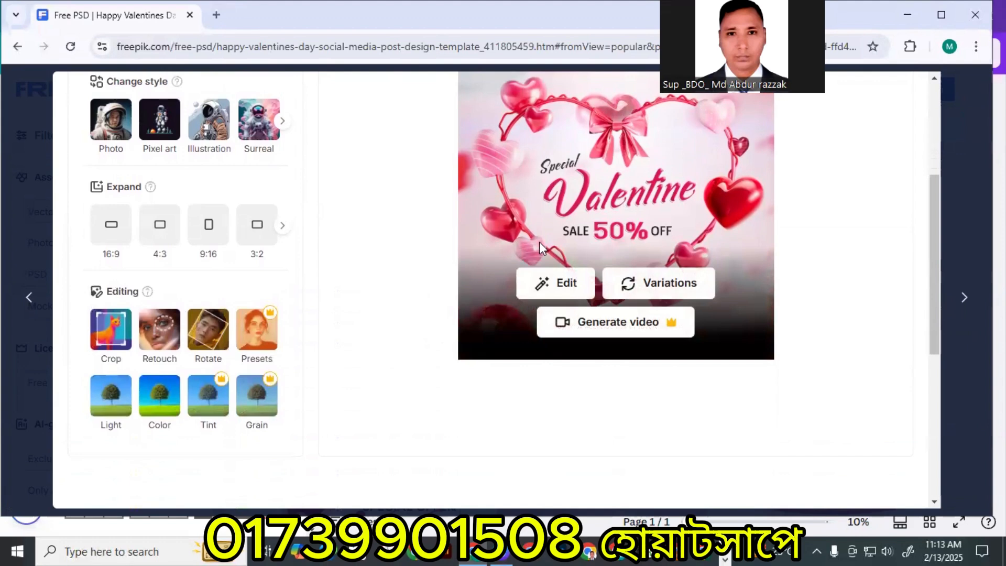
scroll(561, 199, "down", 5)
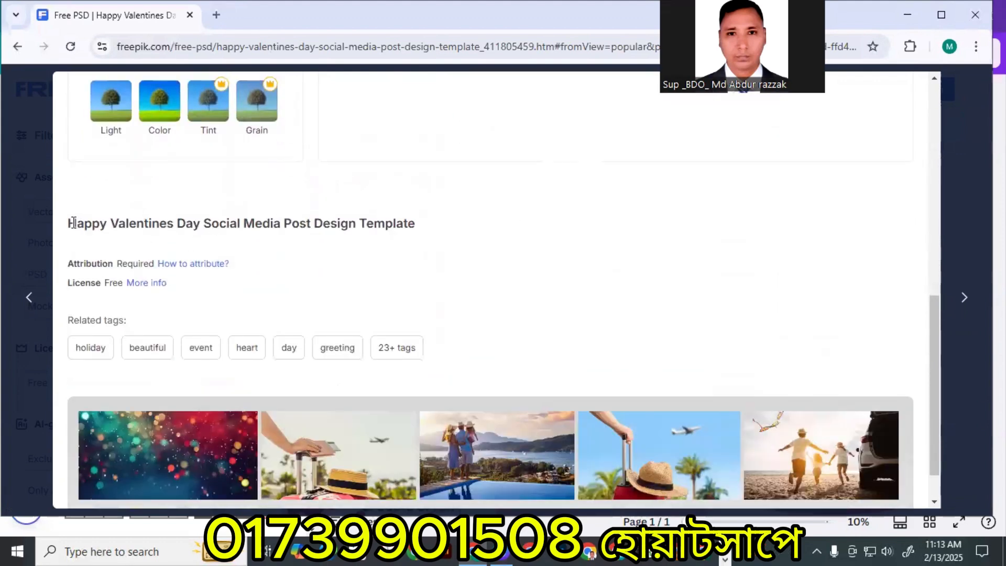
left_click_drag(69, 223, 416, 237)
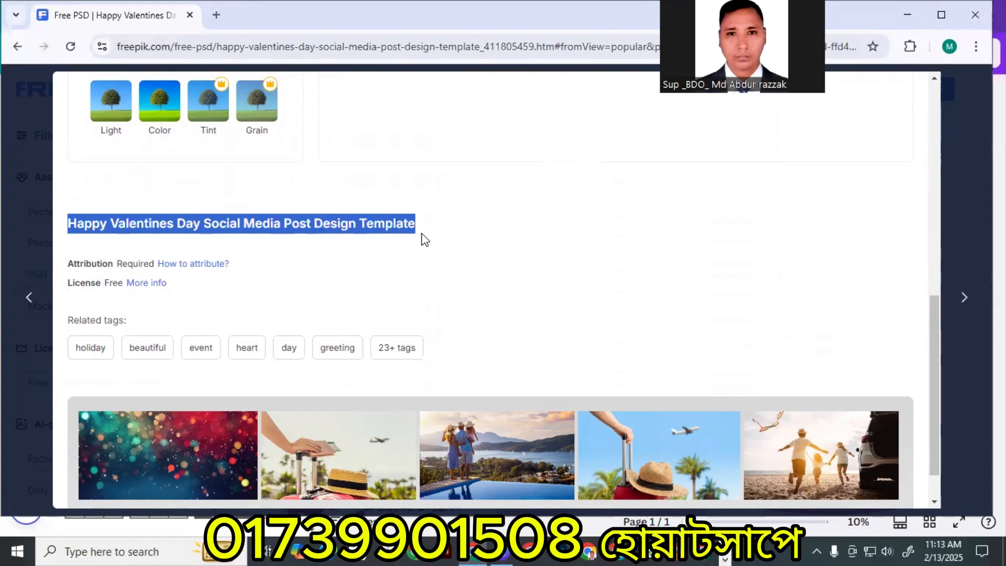
right_click(431, 241)
left_click(444, 242)
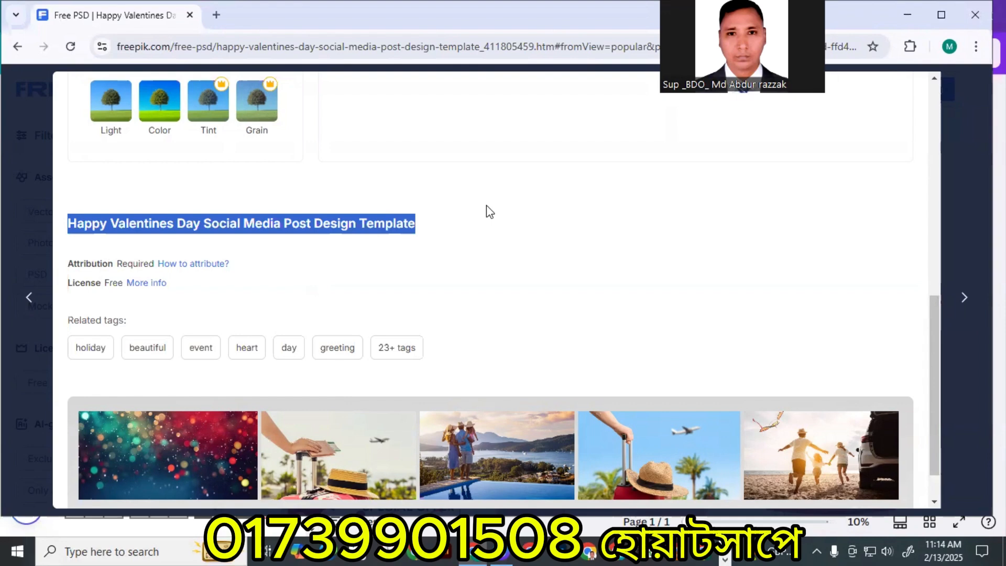
Review the Valentine template's preview, license and related tags, and select its title again.
scroll(510, 204, "down", 1)
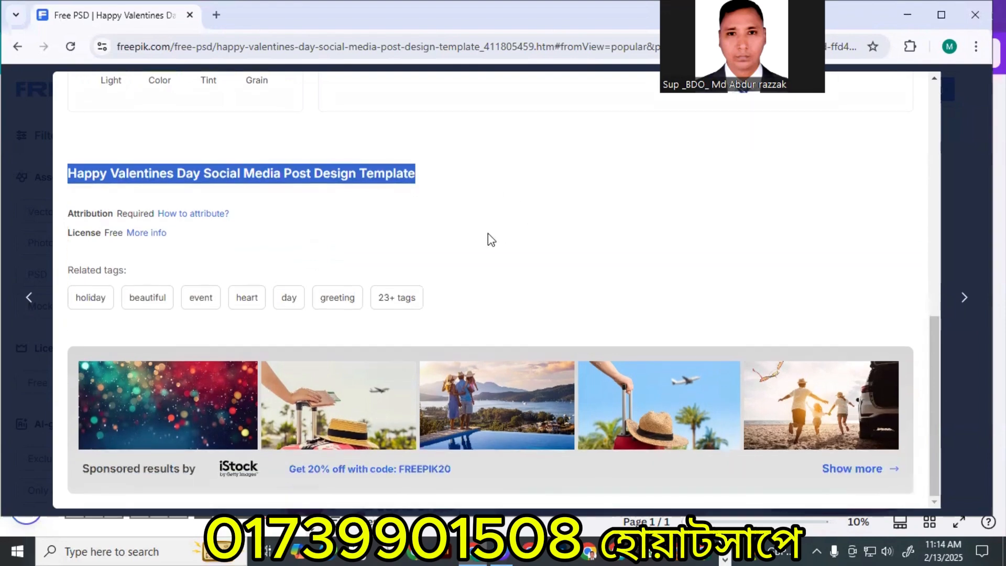
scroll(508, 265, "up", 5)
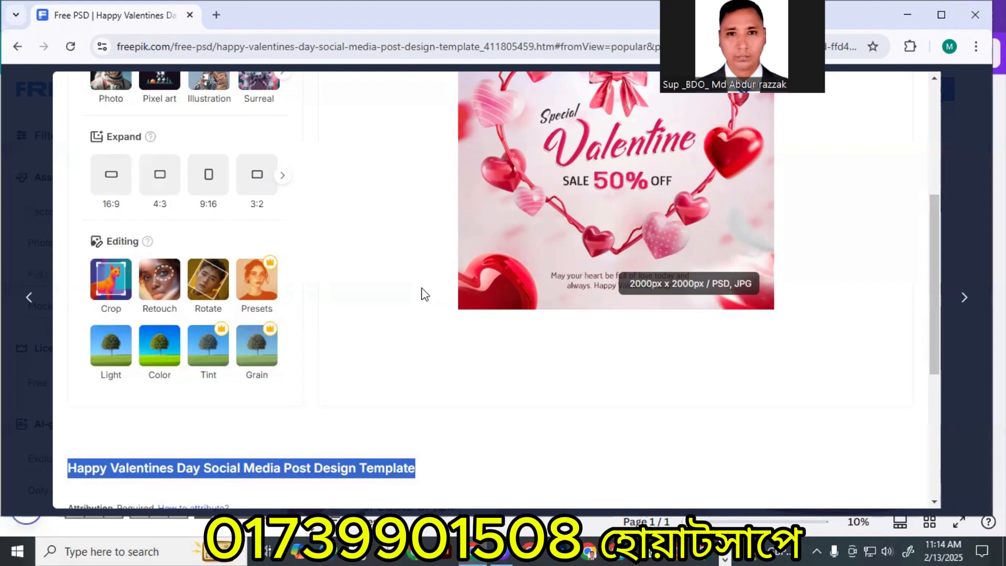
scroll(427, 291, "up", 5)
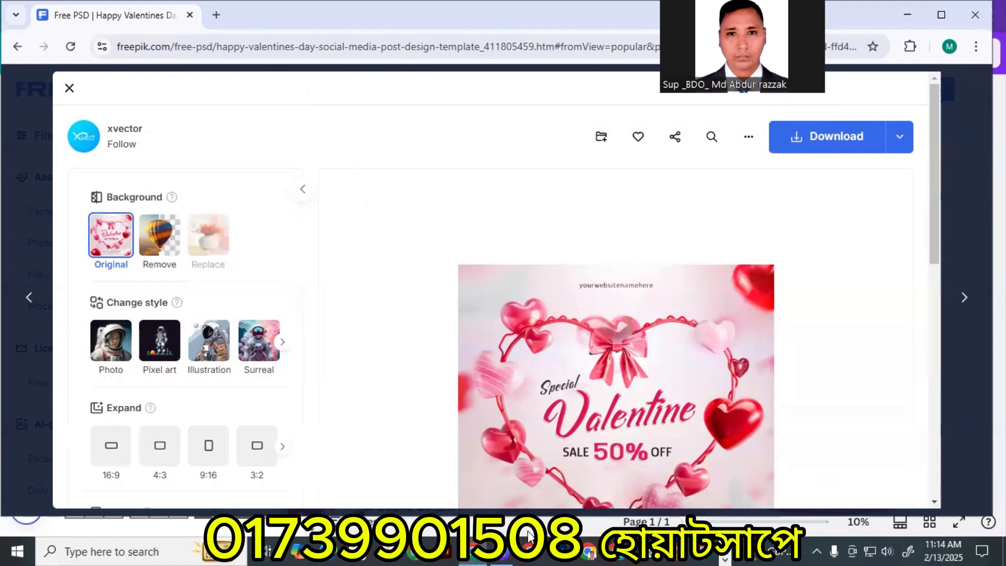
scroll(330, 335, "down", 5)
triple_click(333, 444)
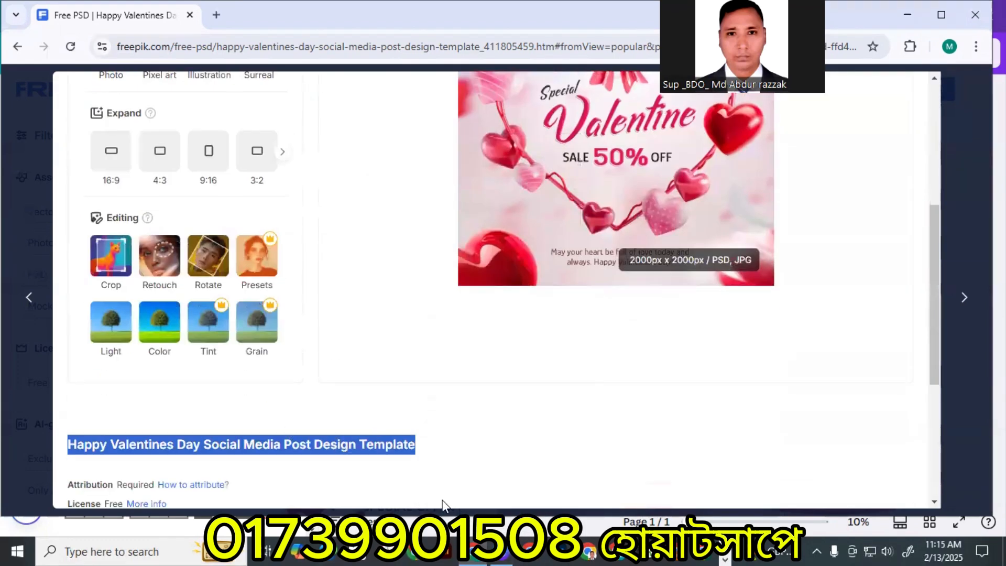
Switch back to the blank Canva design and look through the available side tools and apps for an image generator.
left_click(502, 554)
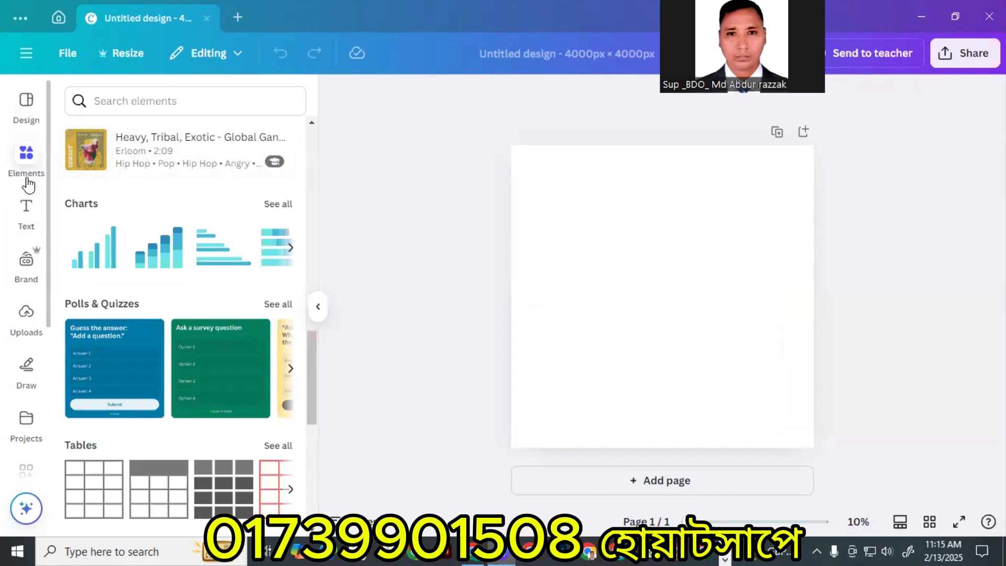
scroll(27, 199, "down", 5)
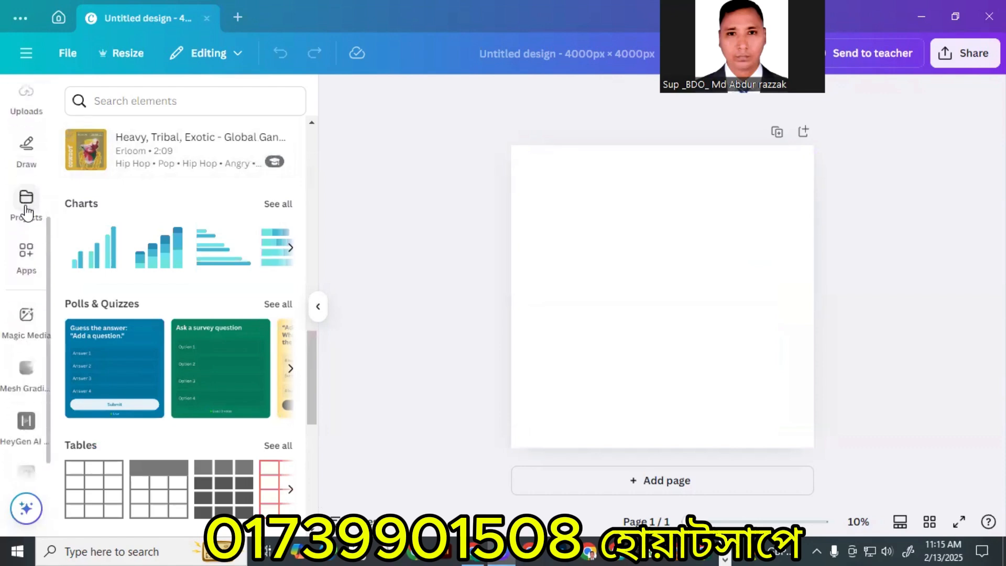
scroll(28, 215, "down", 1)
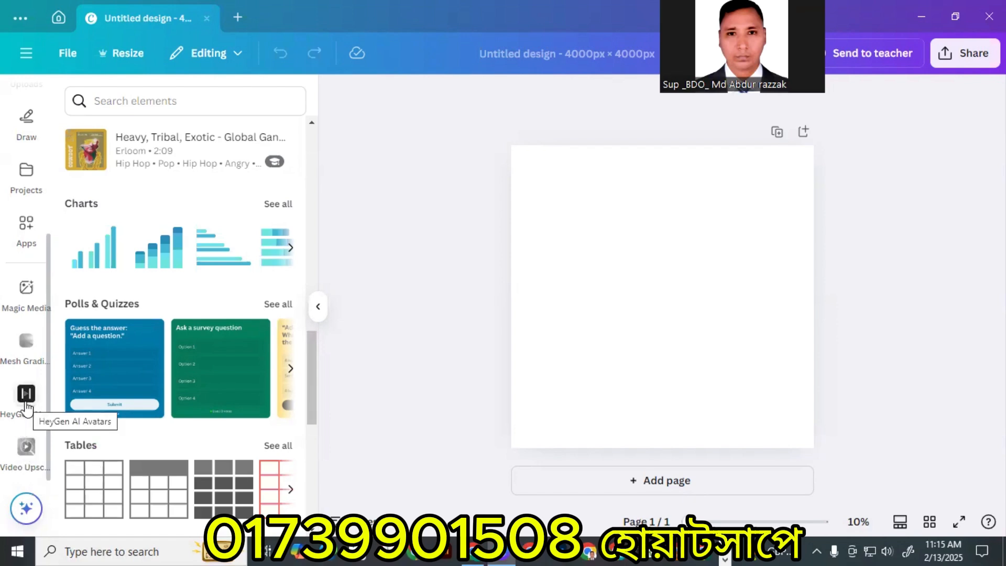
scroll(25, 408, "up", 3)
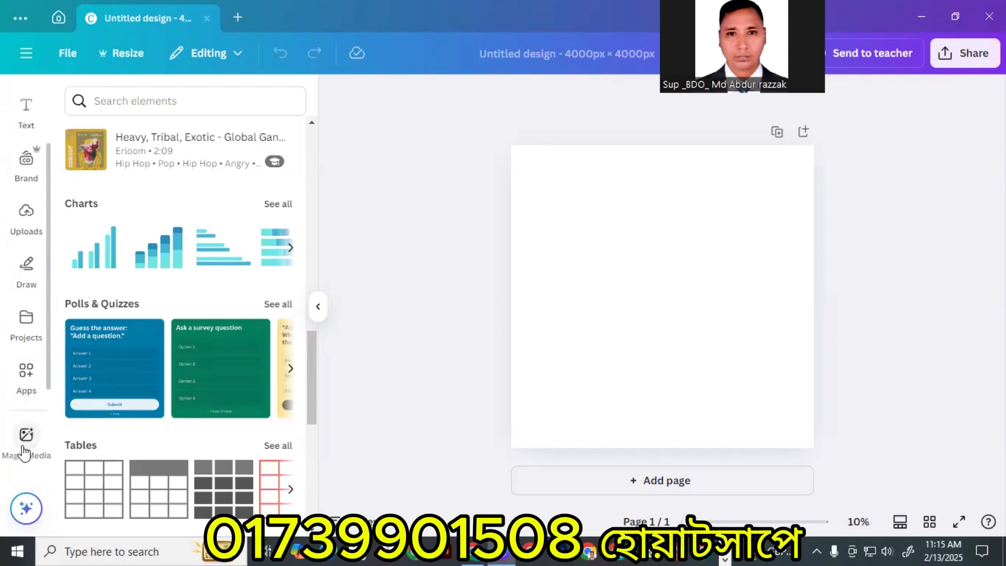
scroll(28, 444, "down", 2)
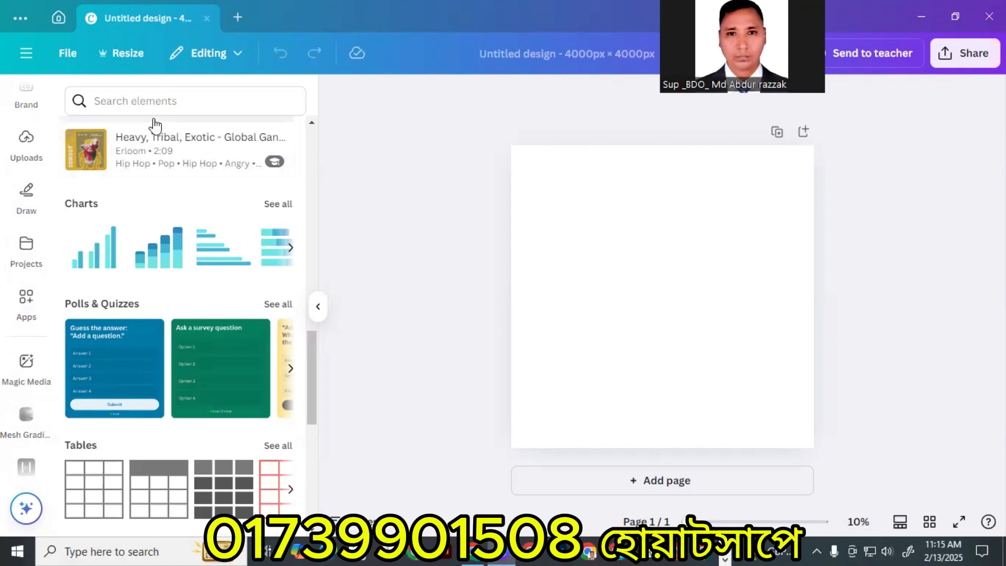
mouse_move(186, 164)
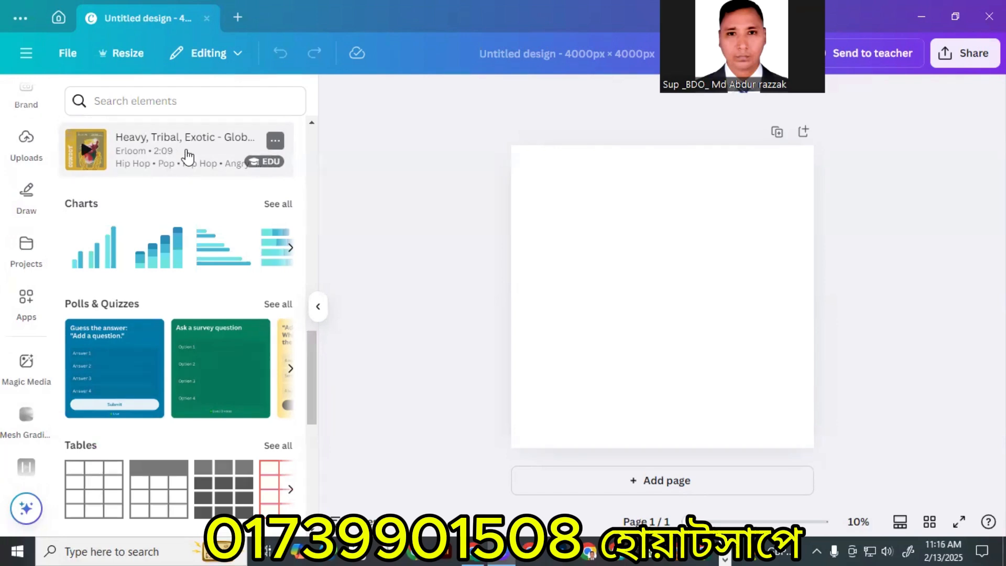
Open Magic Media, check its image, graphics and video generators, and glance at the Recraft Valentine project in Chrome before returning to Canva.
left_click(23, 373)
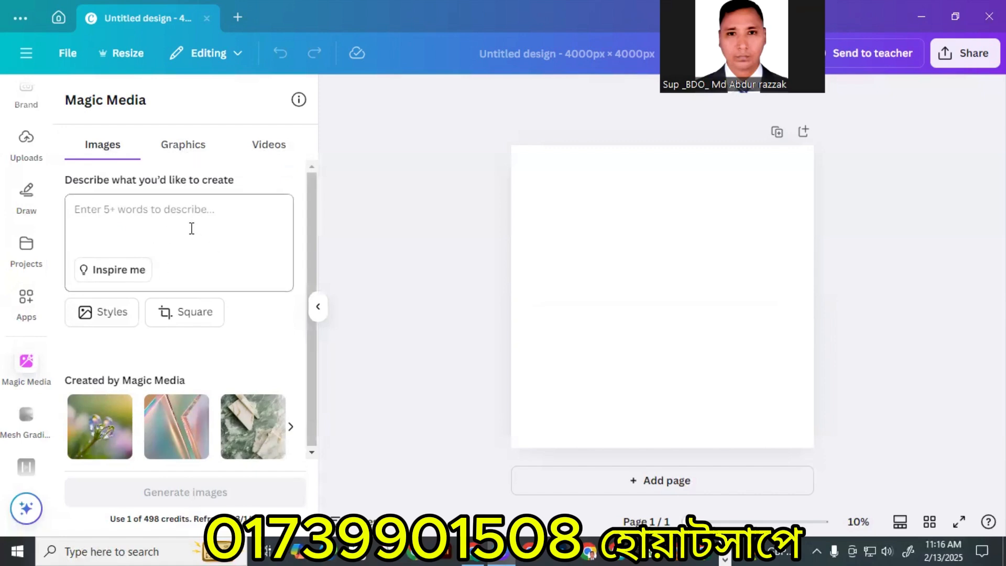
left_click(193, 150)
left_click(267, 145)
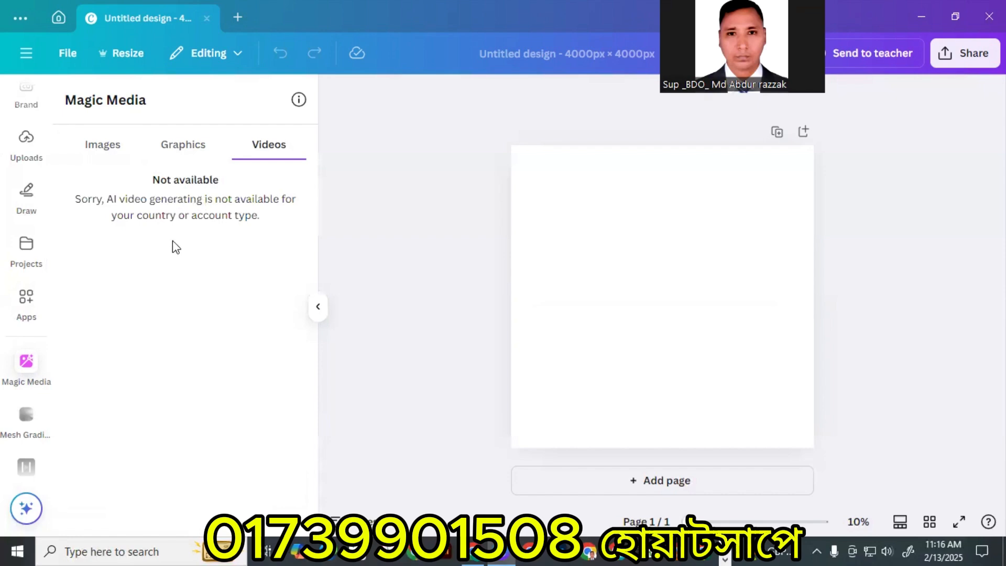
left_click(104, 152)
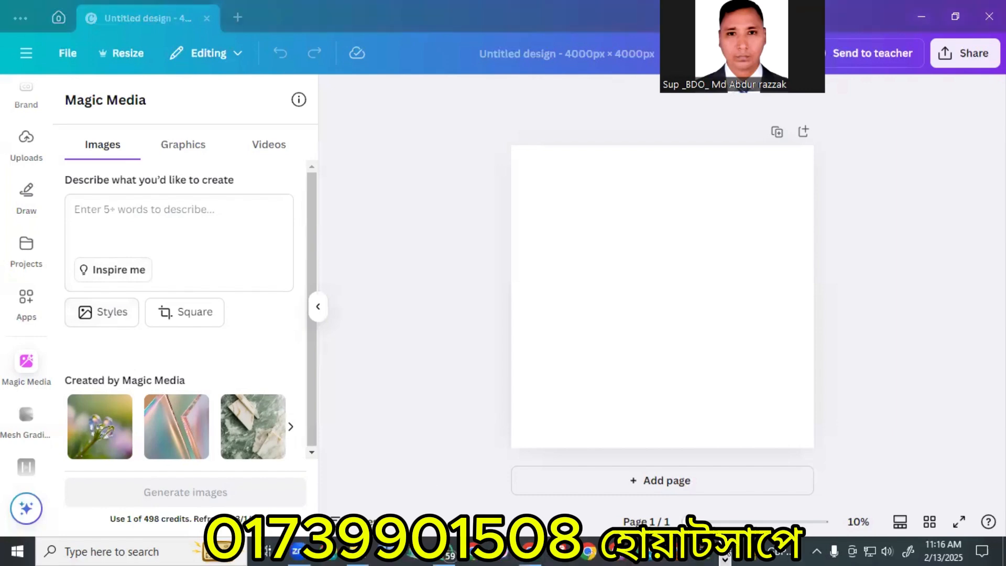
left_click(527, 551)
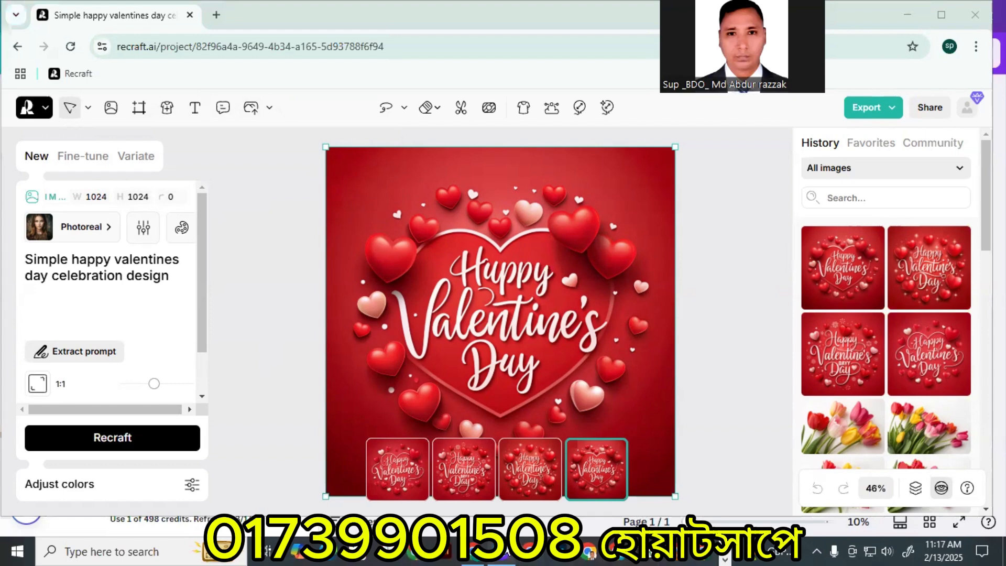
left_click(501, 554)
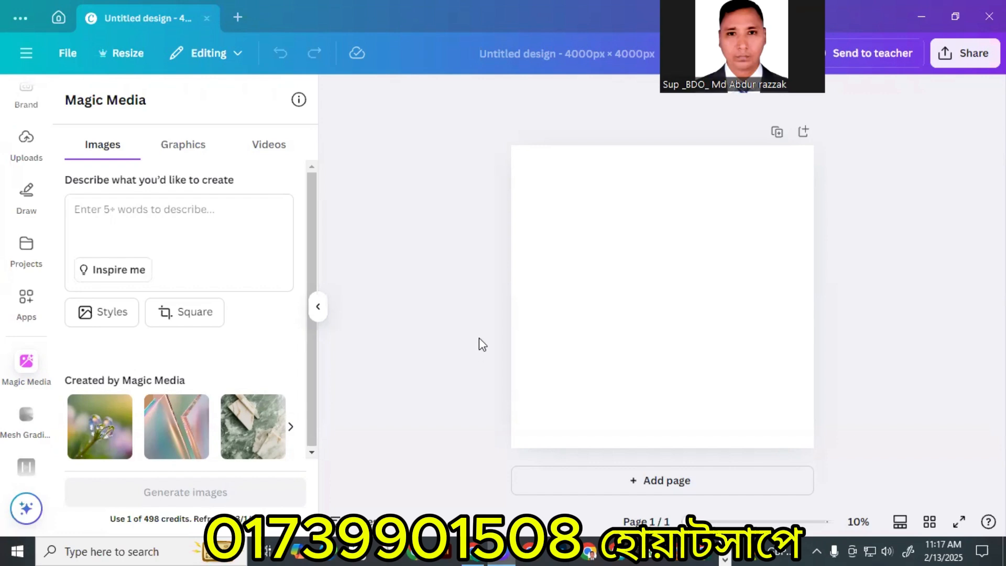
Close the blank design and create a new custom-size design of 4000 × 4000 px.
left_click(204, 19)
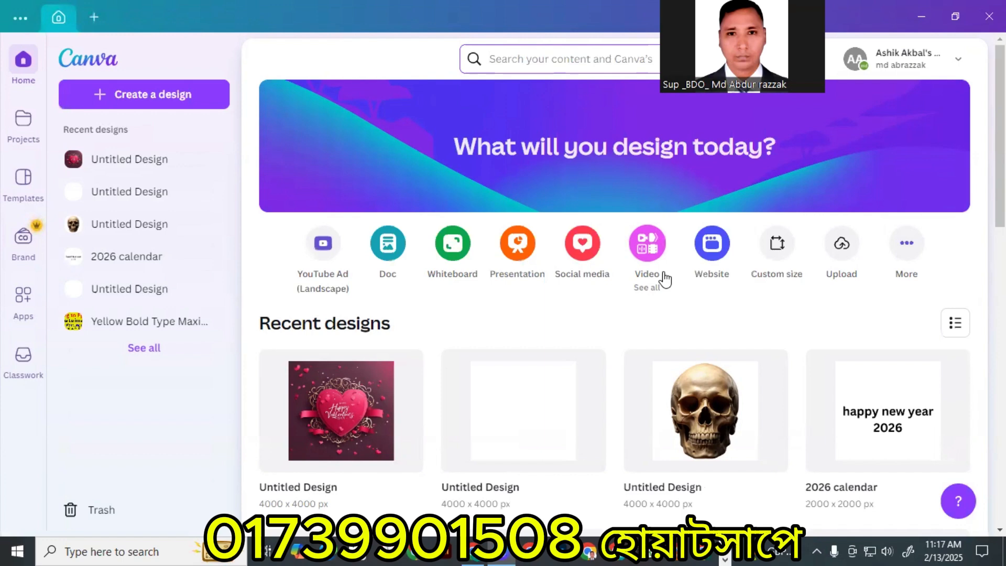
left_click(777, 244)
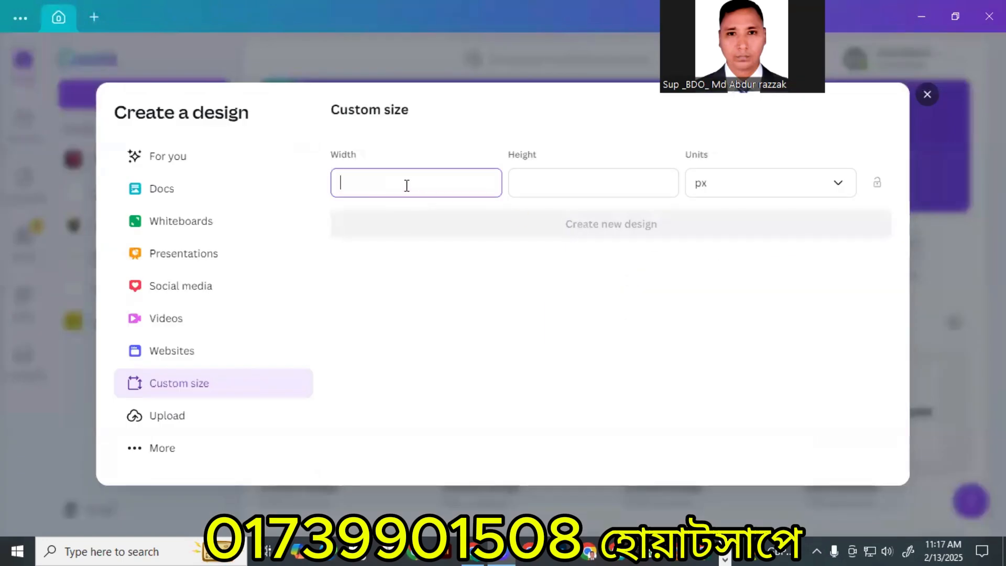
type("4000")
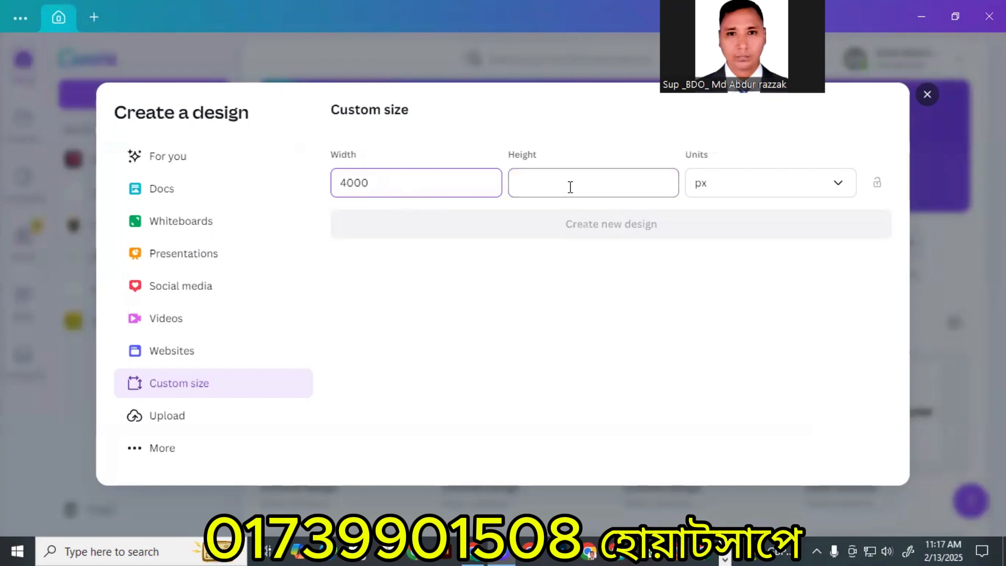
left_click(569, 187)
type("4000")
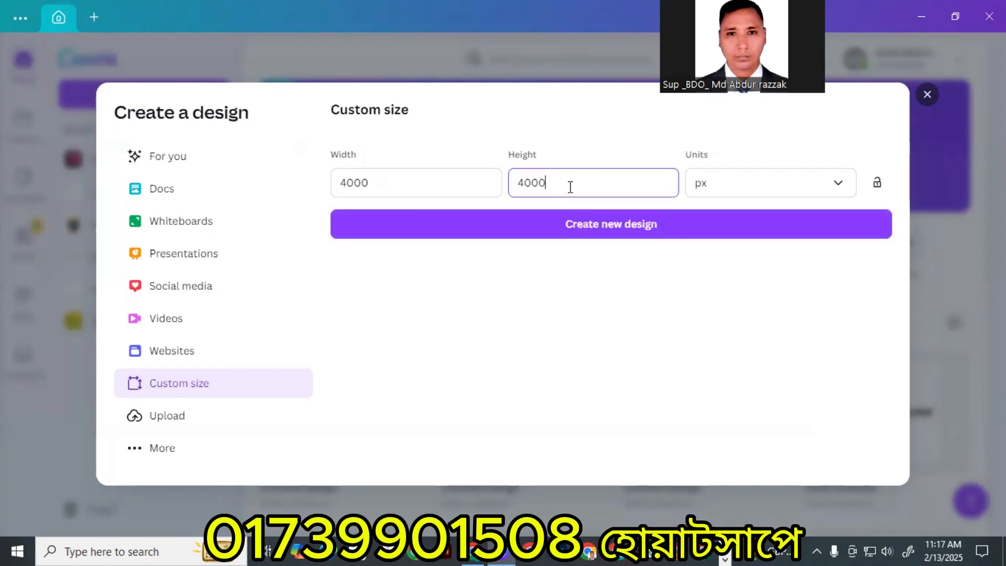
left_click(588, 224)
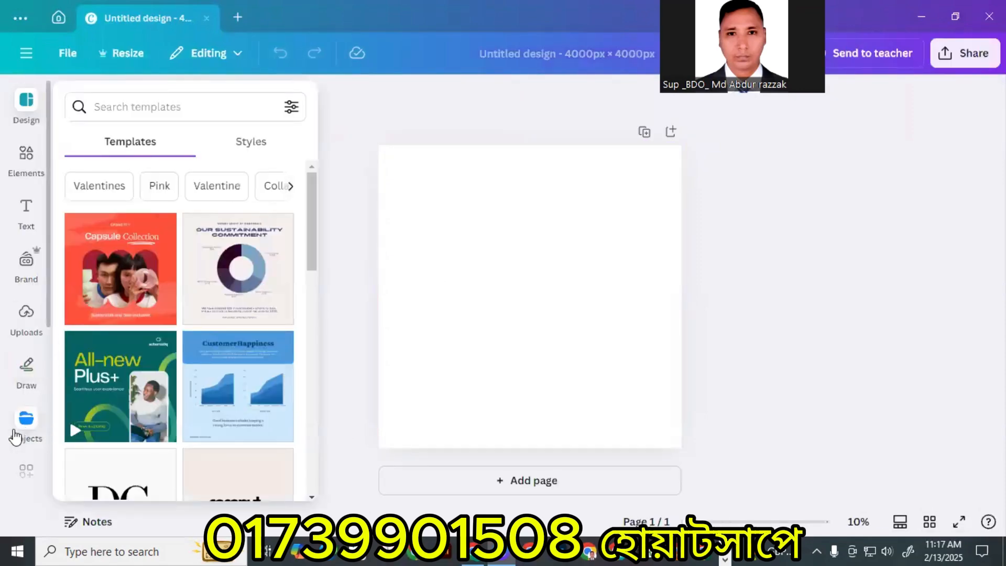
Generate Magic Media images from the copied prompt "Happy Valentines Day Social Media Post Design Template".
scroll(24, 352, "down", 1)
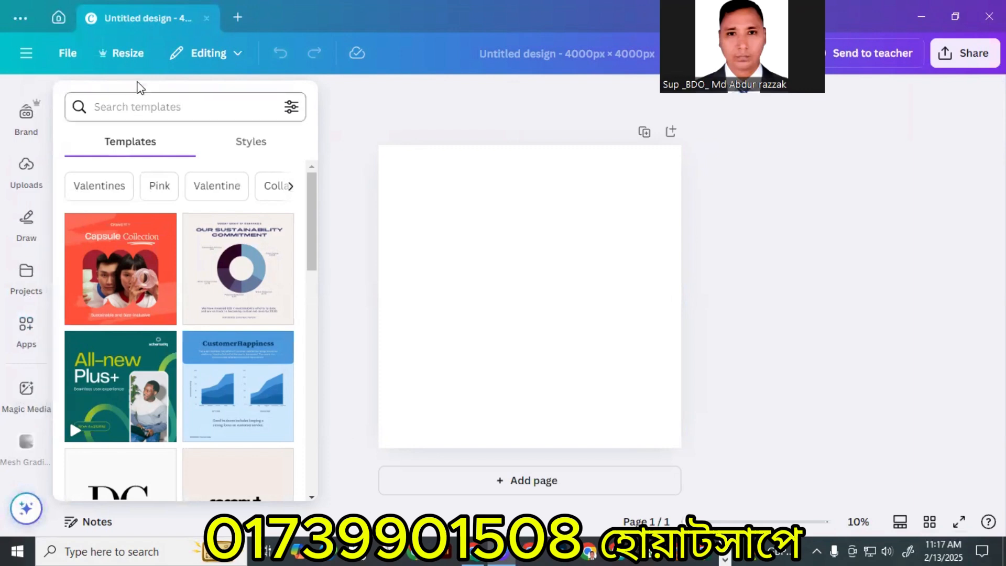
left_click(26, 391)
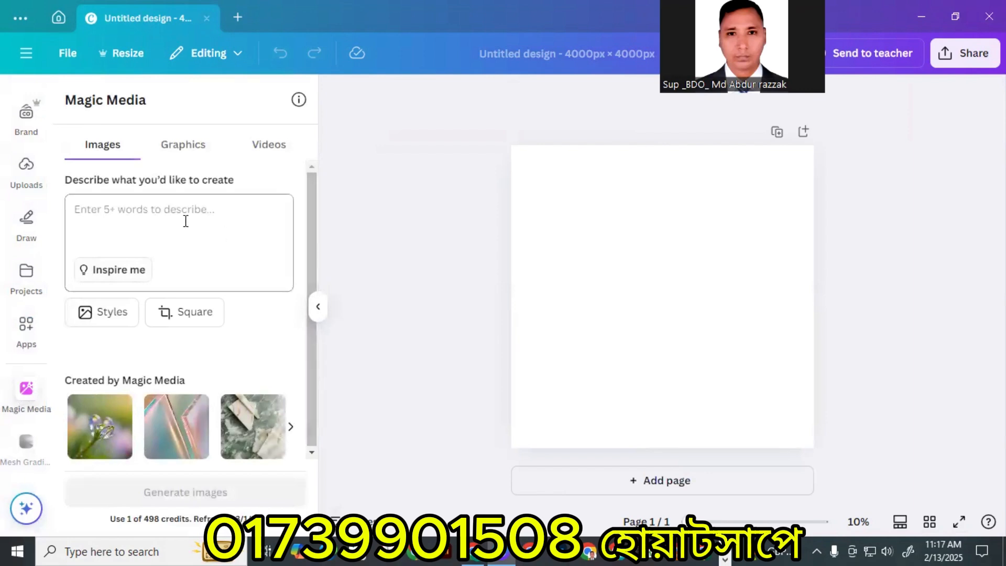
left_click(118, 211)
right_click(117, 211)
left_click(148, 261)
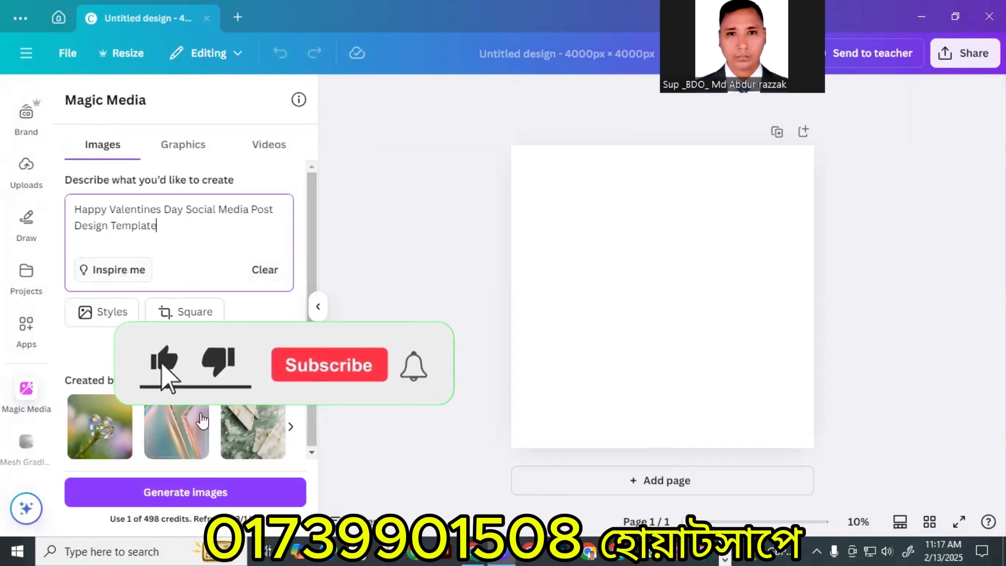
left_click(216, 501)
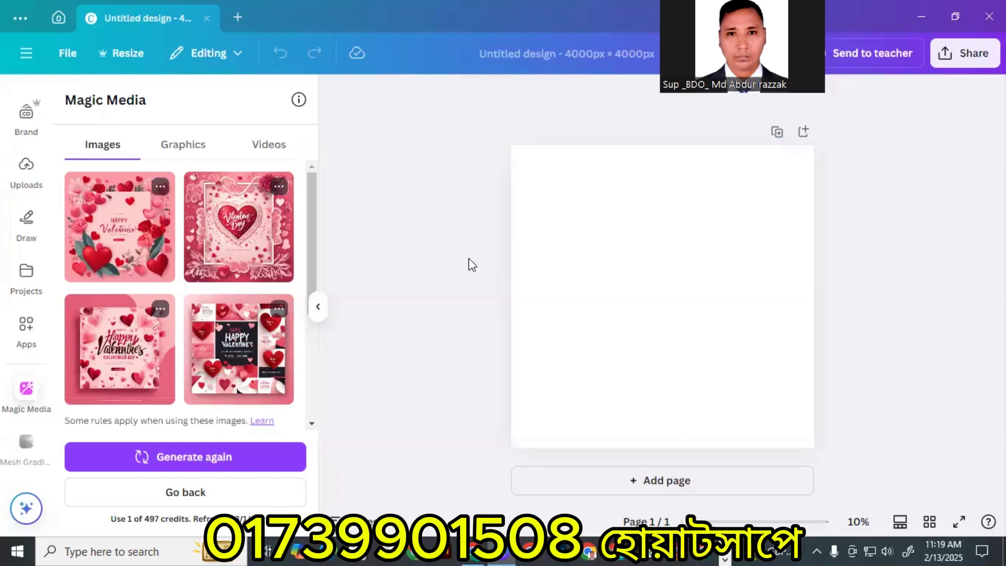
Place the first generated image, the pink card framed by hearts and roses, and enlarge it to fill the whole page.
left_click(147, 250)
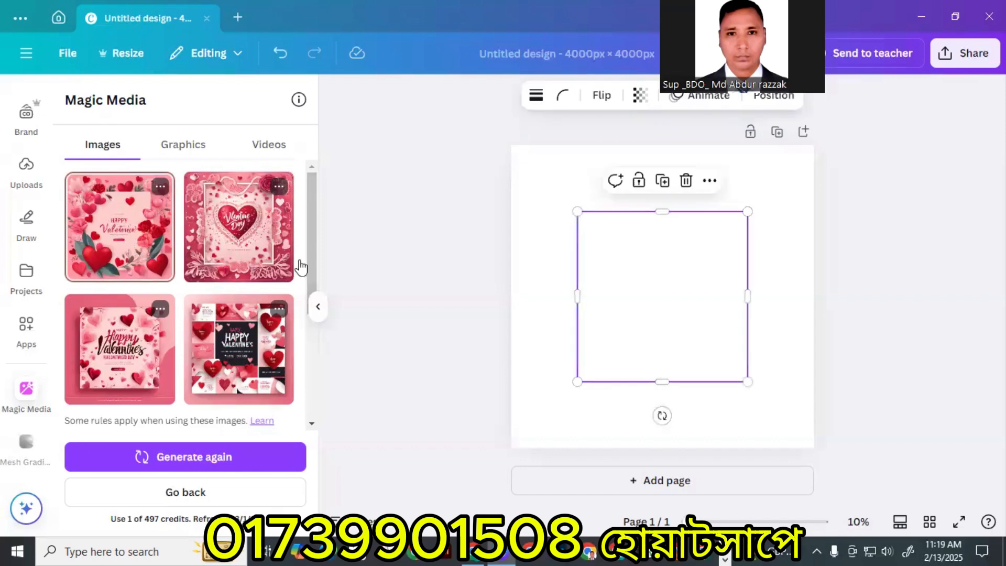
left_click_drag(577, 211, 511, 146)
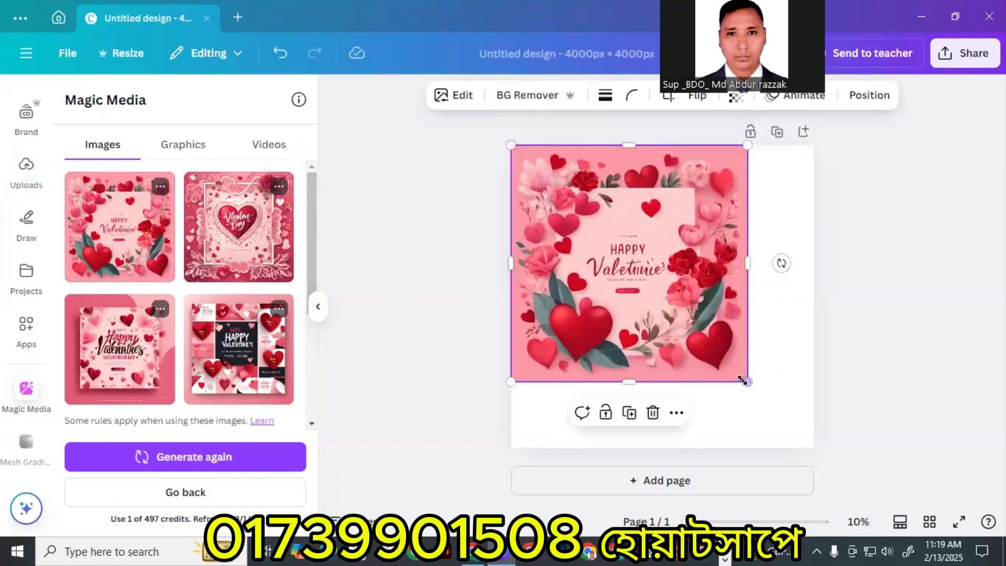
left_click_drag(747, 382, 813, 447)
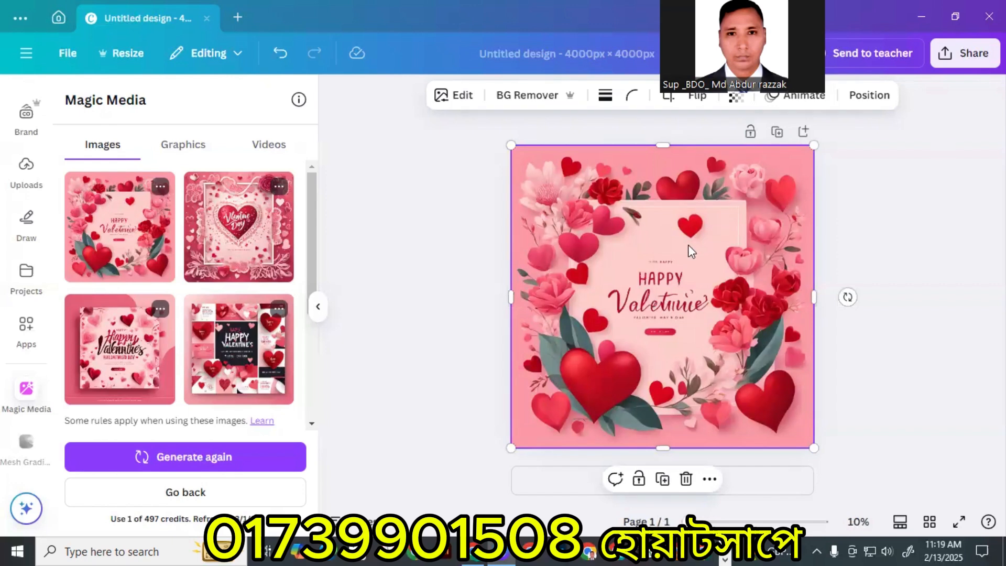
left_click(925, 296)
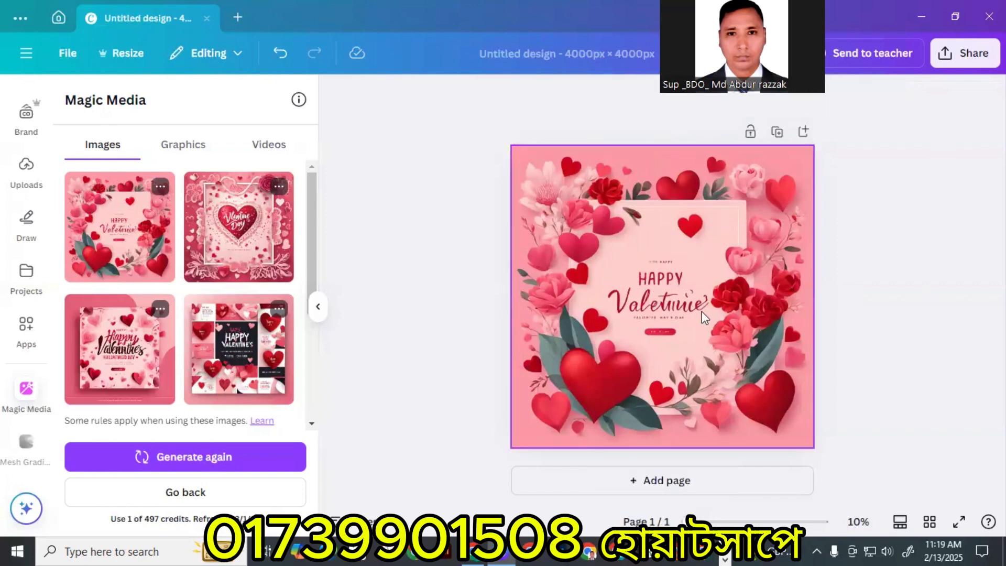
left_click(964, 53)
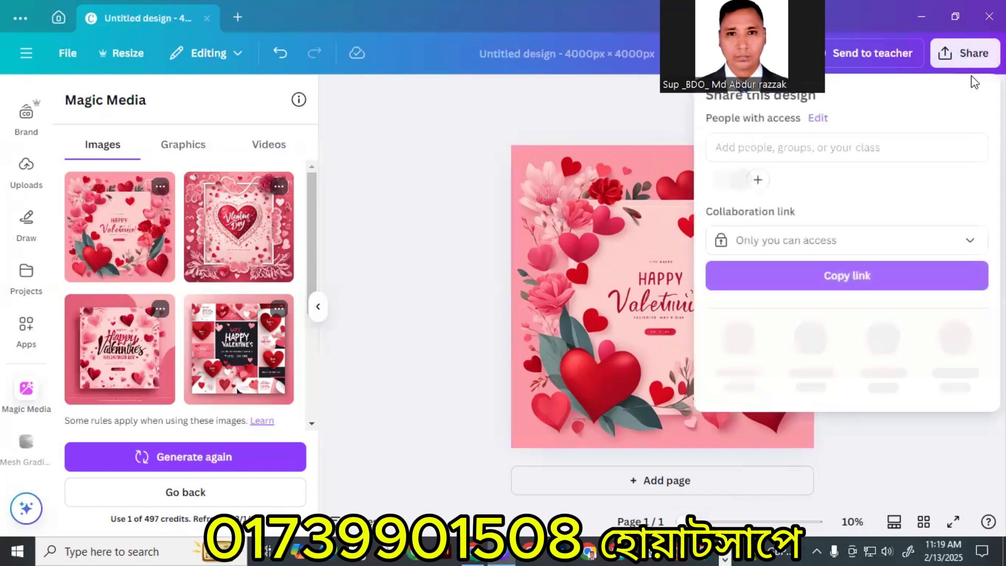
left_click(736, 339)
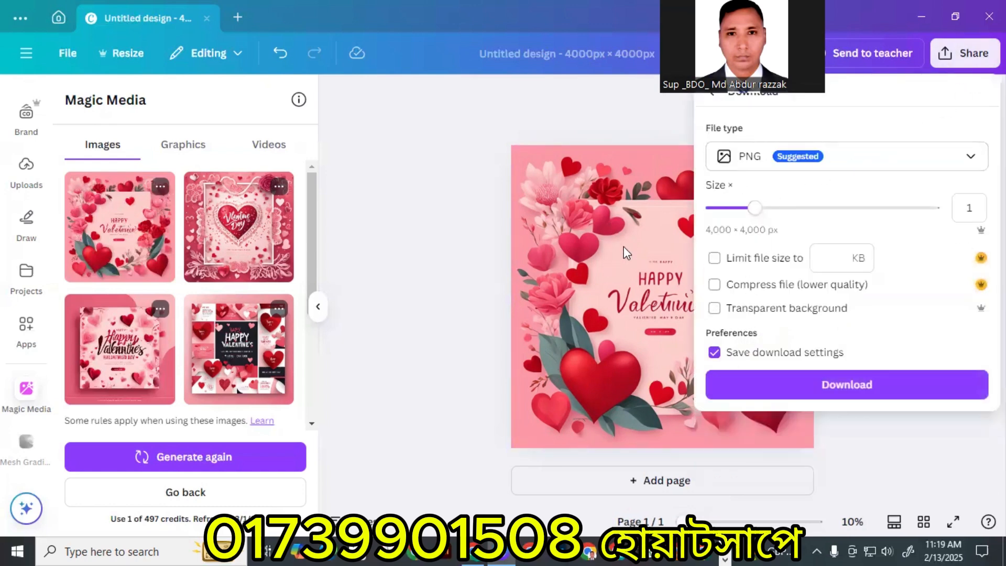
left_click(868, 170)
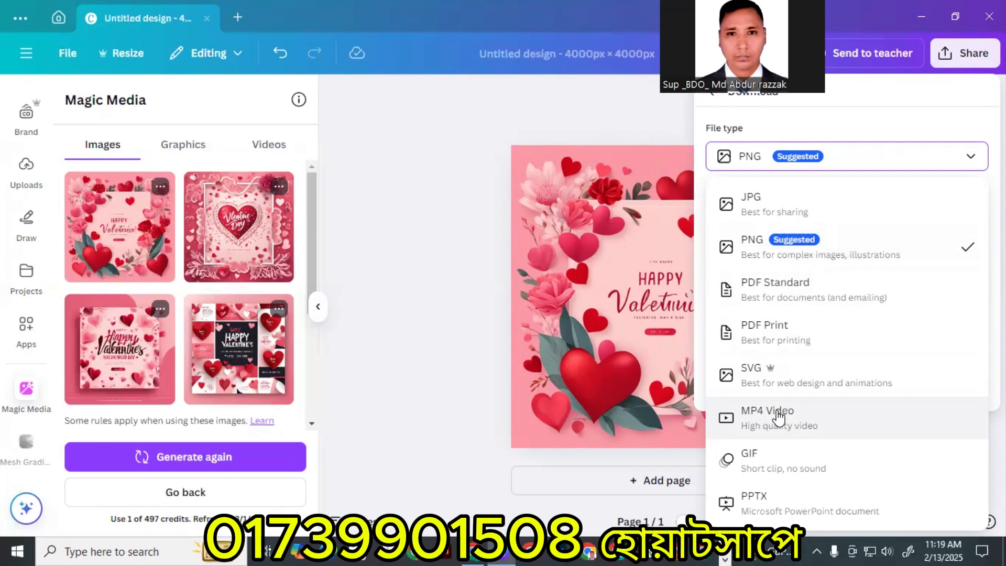
left_click(415, 257)
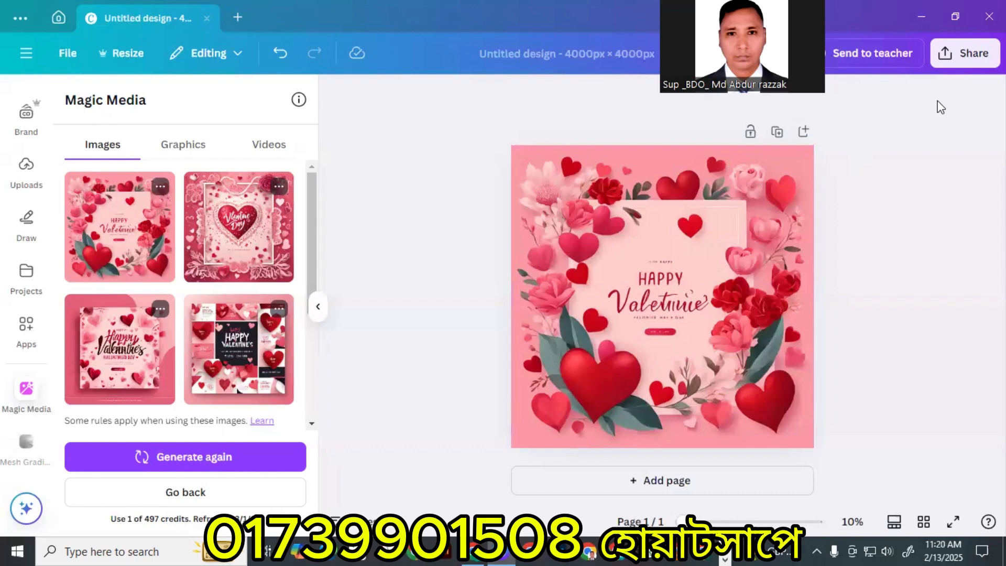
Download the Valentine design as an SVG file and save it as Untitled design in the Downloads folder.
left_click(945, 53)
left_click(737, 338)
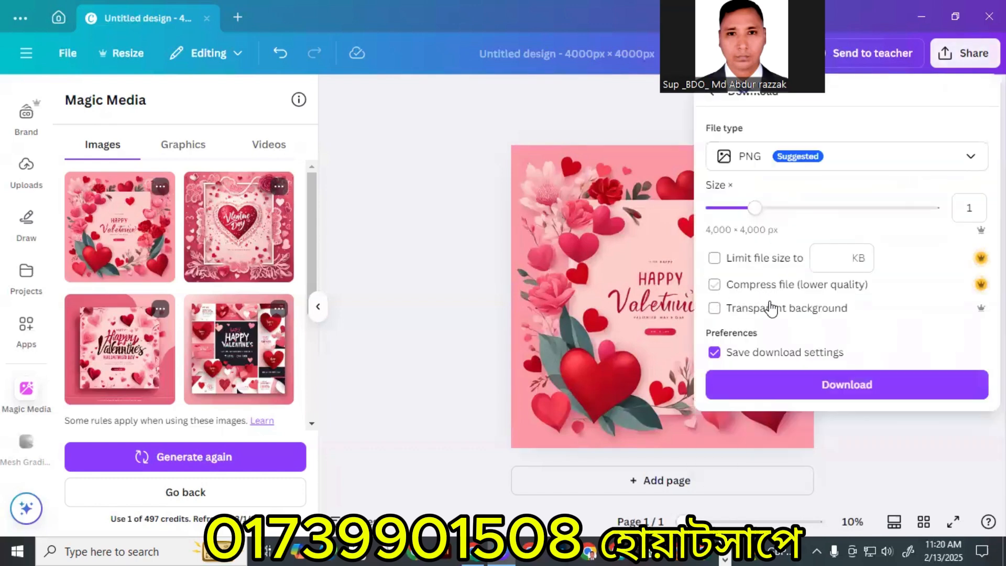
left_click(886, 158)
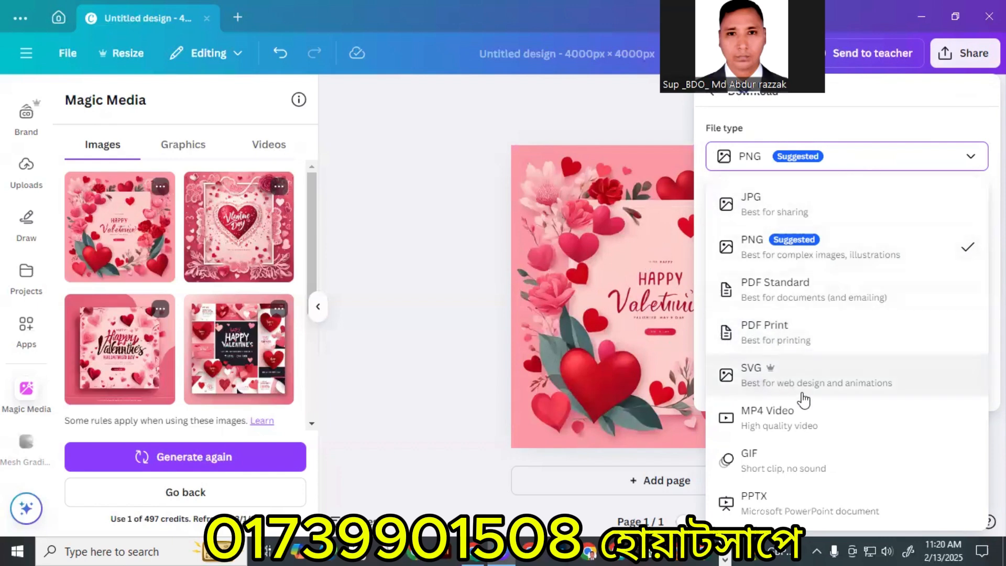
left_click(786, 381)
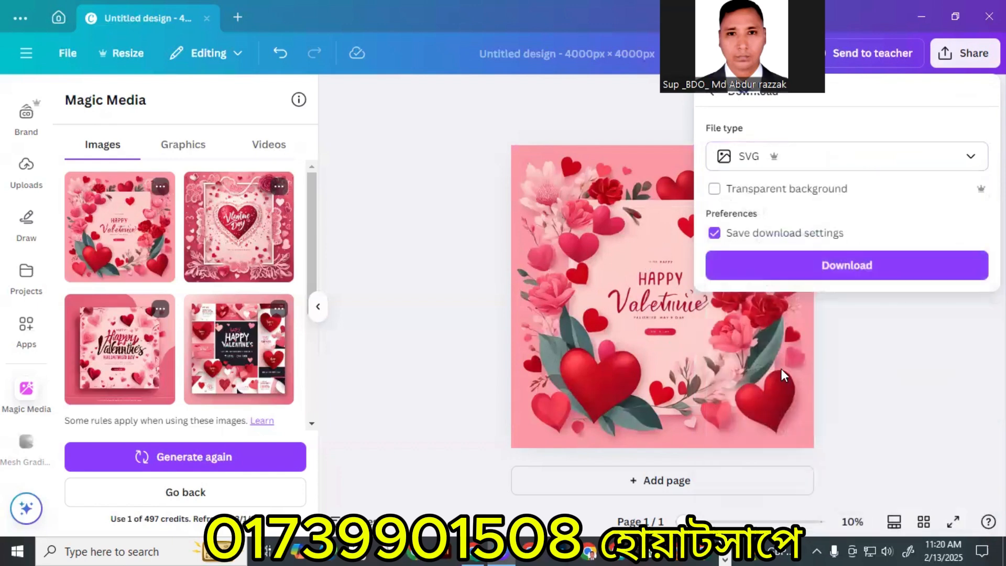
left_click(857, 272)
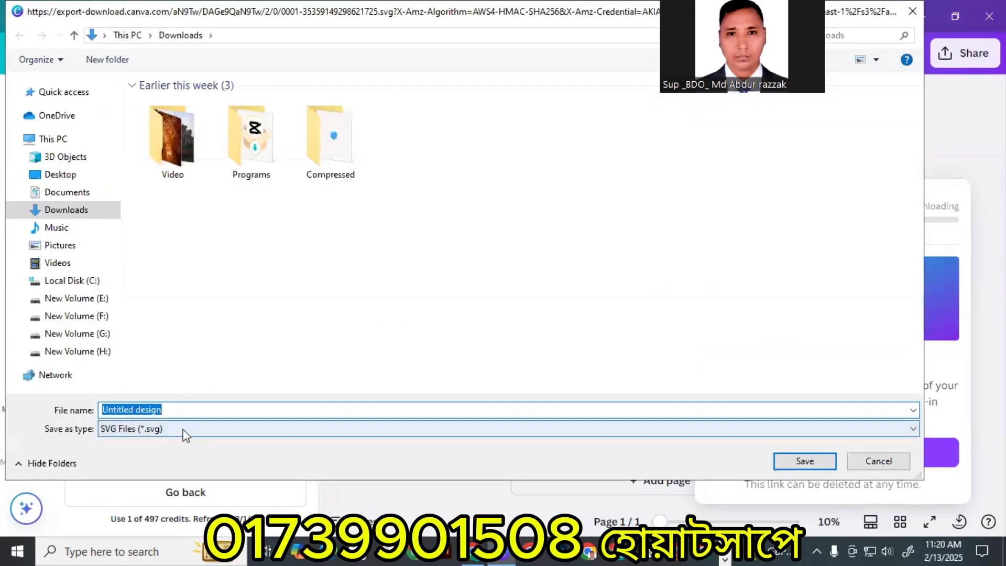
left_click(798, 464)
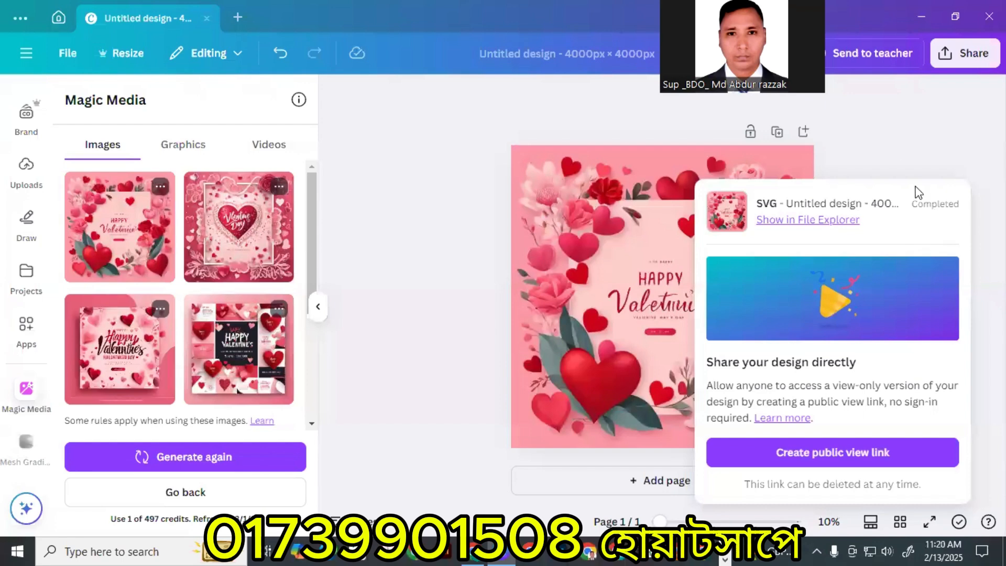
Switch to Illustrator and dismiss the Creative Cloud repair and crash recovery dialogs.
left_click(446, 552)
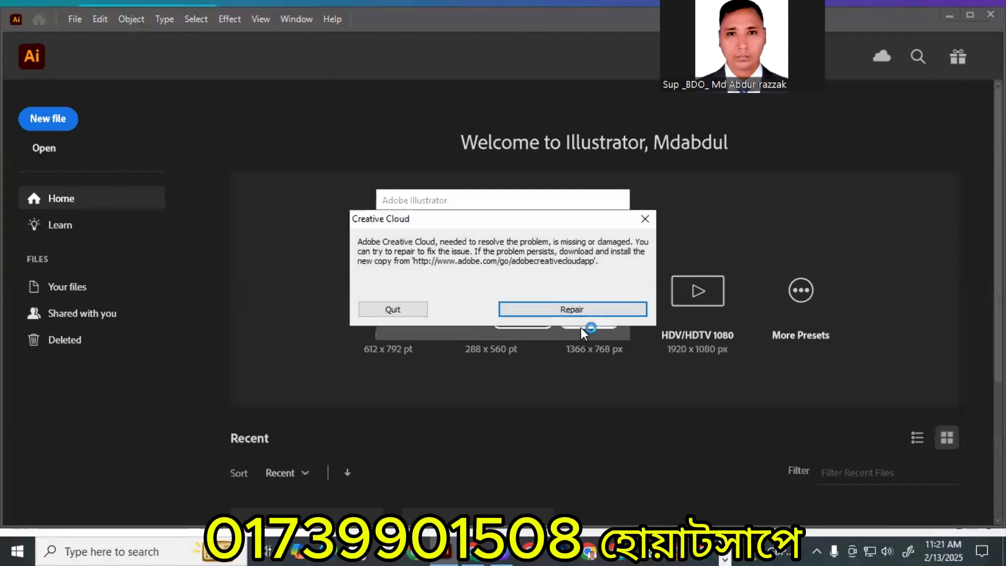
left_click(645, 218)
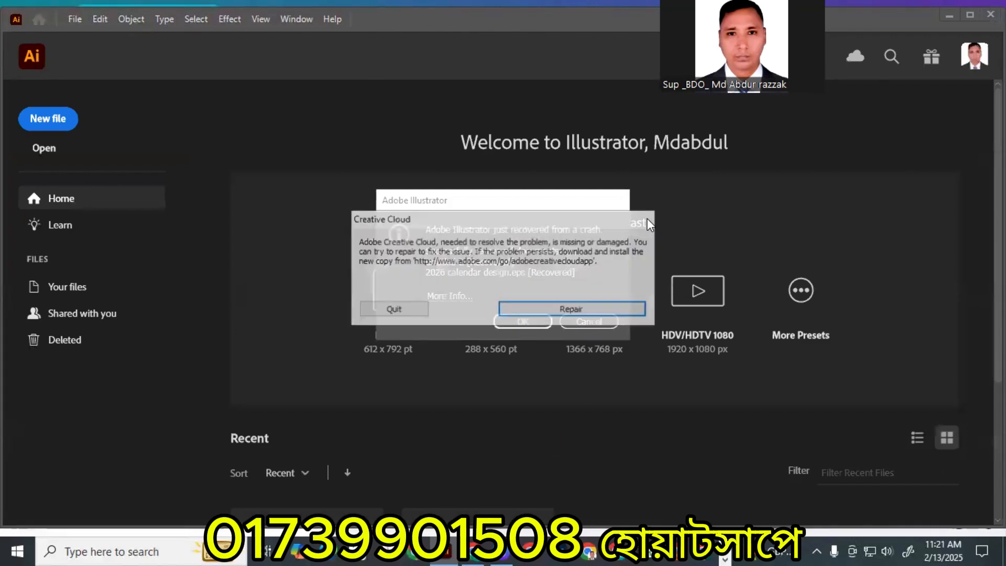
left_click(587, 322)
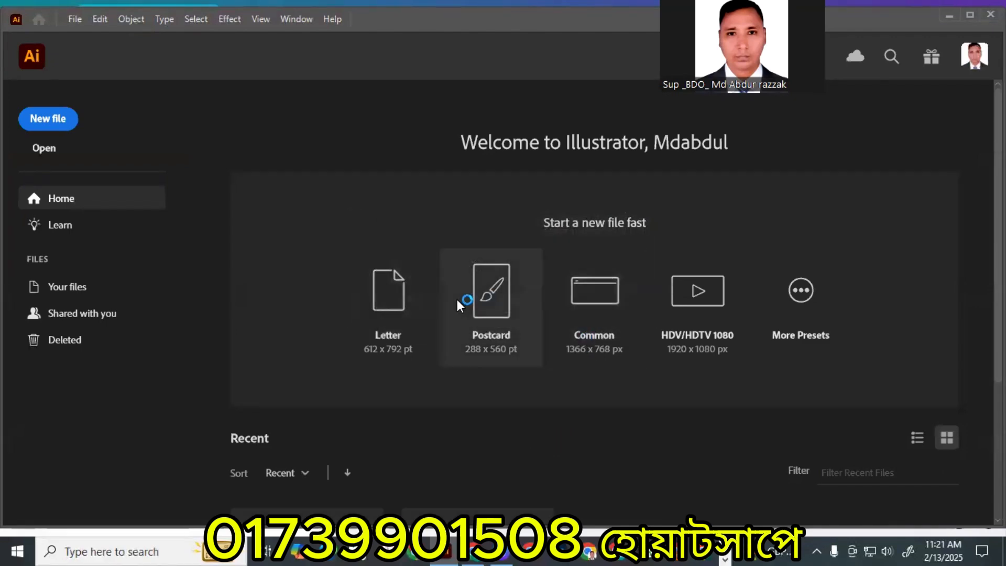
Create a new RGB document of 4000 × 4000 px with one artboard at 300 ppi.
left_click(76, 19)
left_click(86, 34)
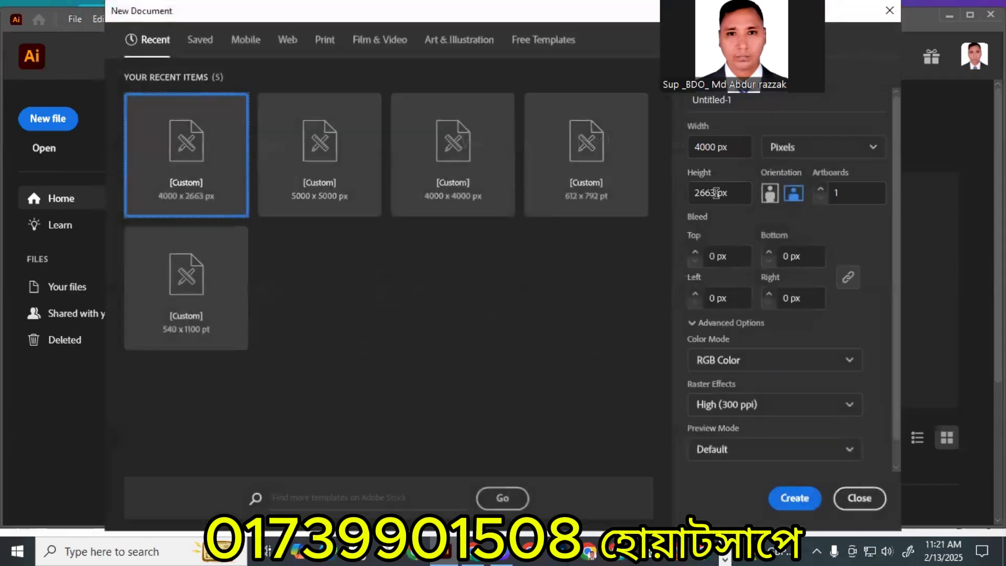
left_click(716, 192)
key("BackSpace")
key("BackSpace")
key("BackSpace")
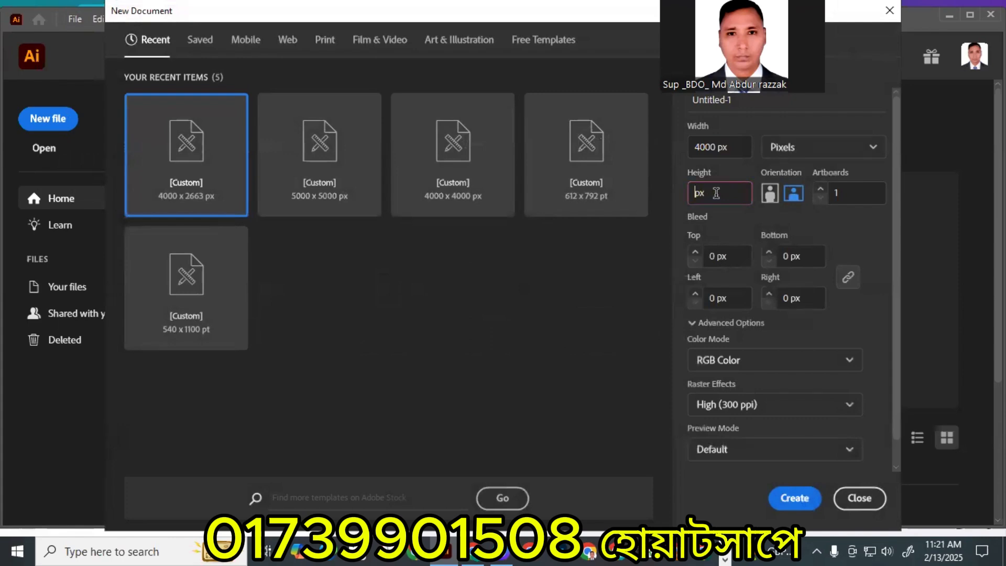
type("4")
key("Tab")
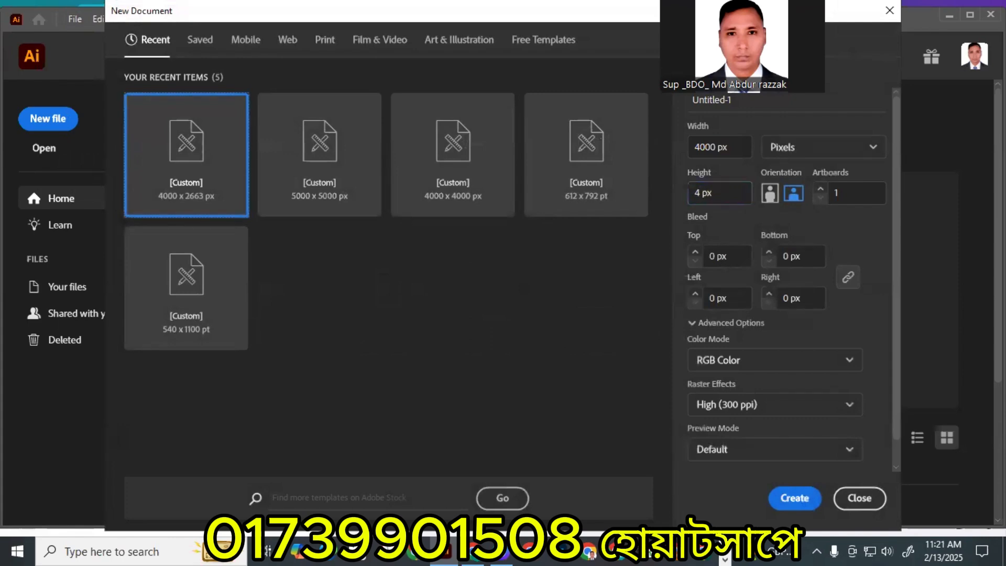
left_click(715, 193)
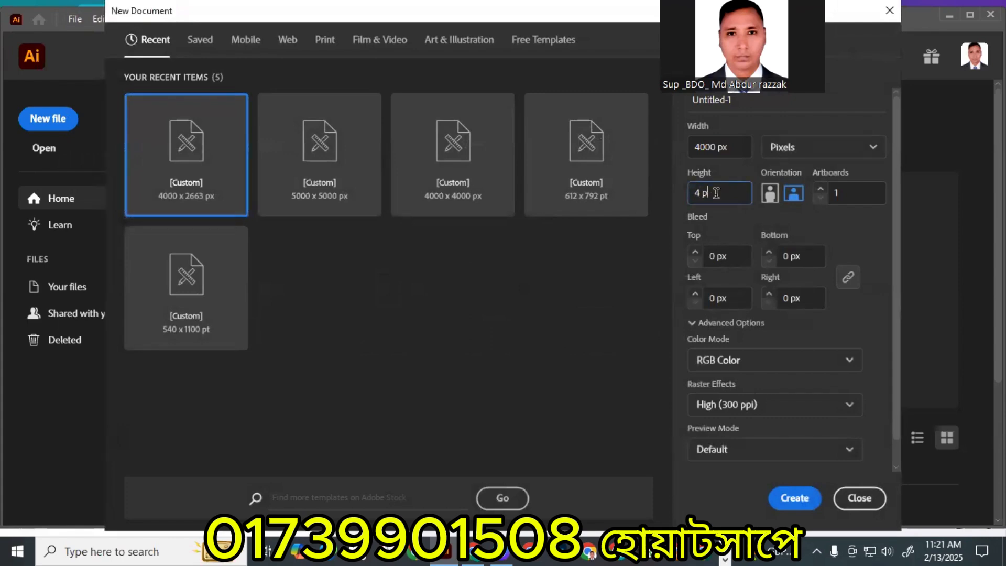
type("4000")
left_click(795, 494)
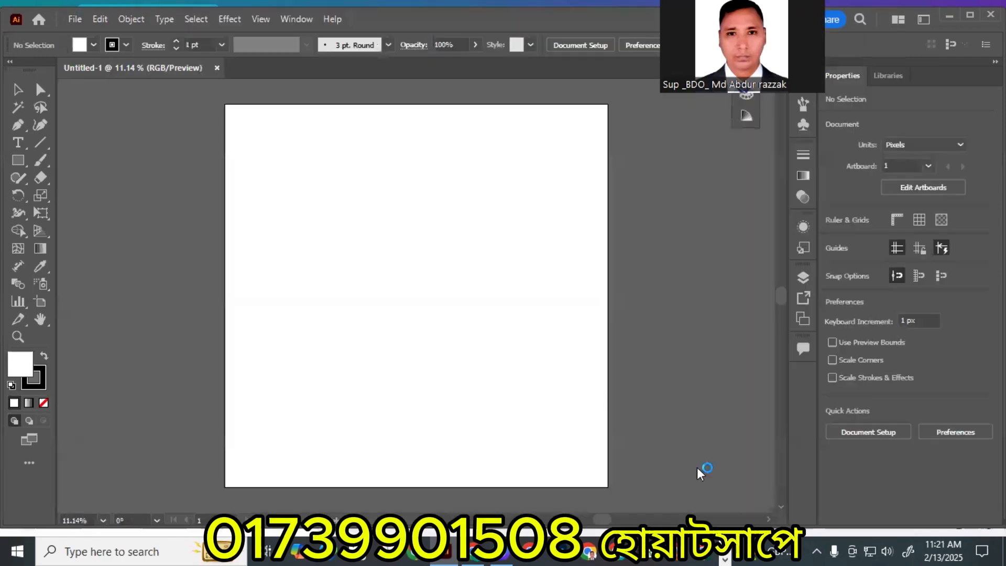
Place the Untitled design SVG from the Downloads folder and move it roughly over the artboard.
left_click(78, 21)
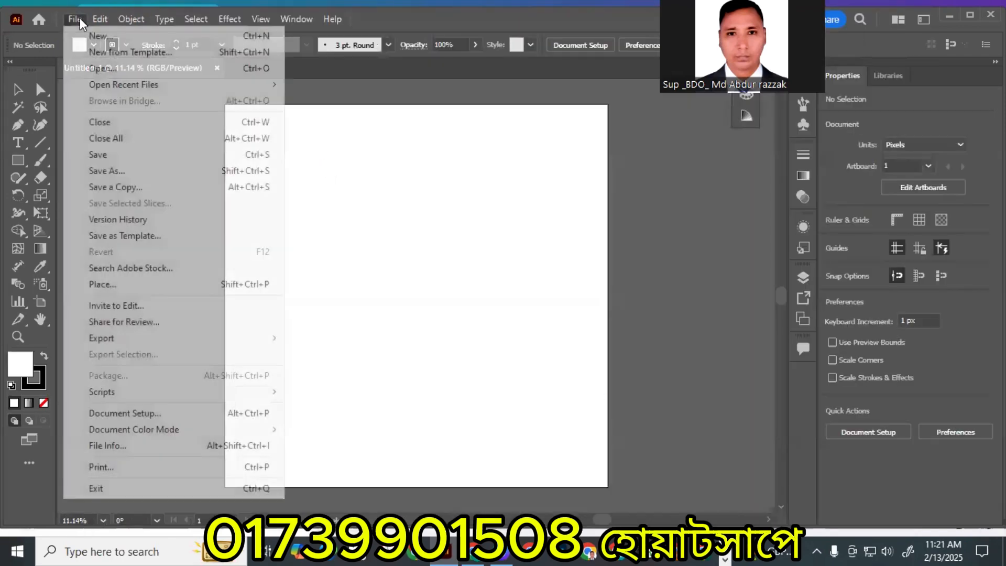
left_click(101, 284)
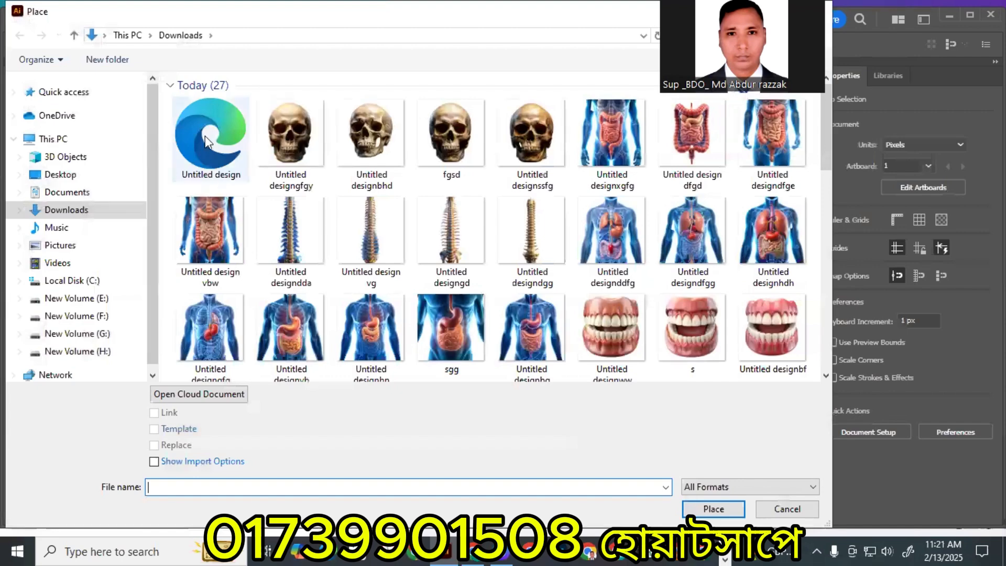
left_click(218, 129)
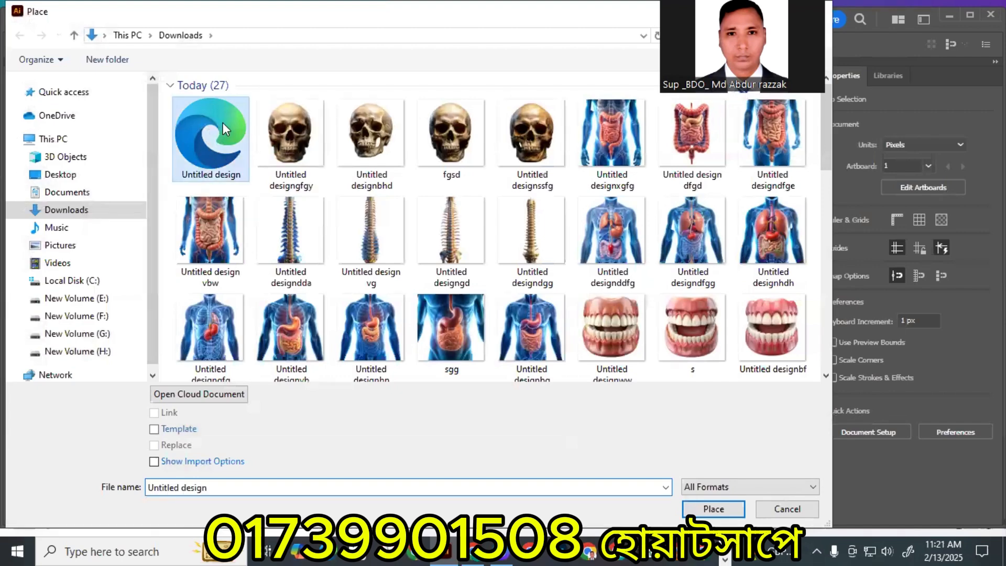
left_click(737, 506)
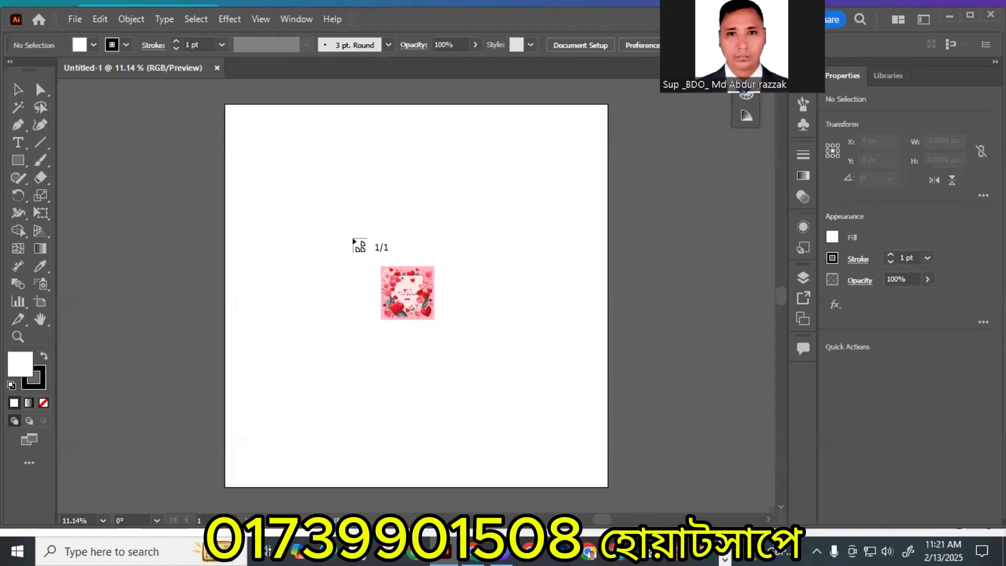
left_click(352, 238)
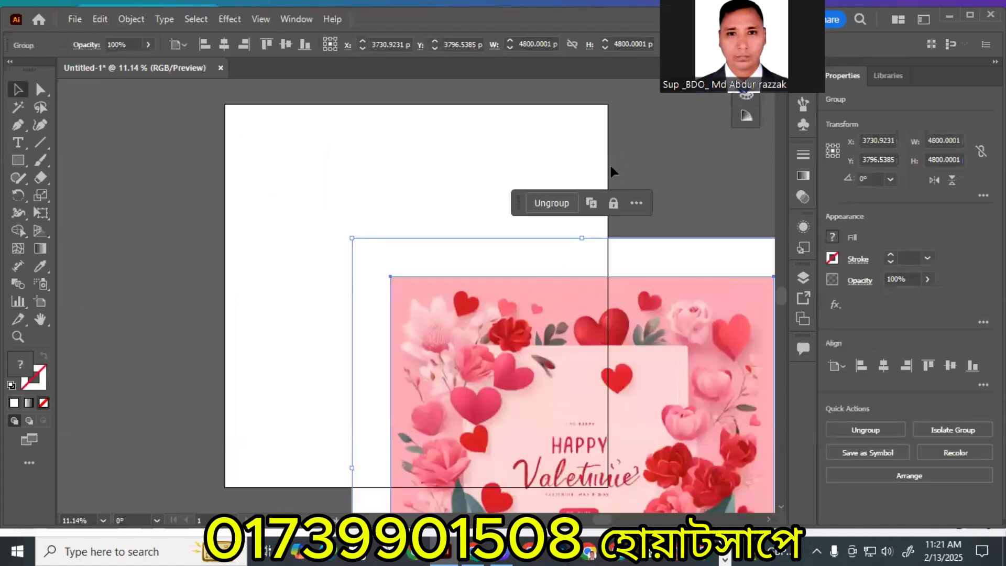
left_click_drag(649, 343, 468, 178)
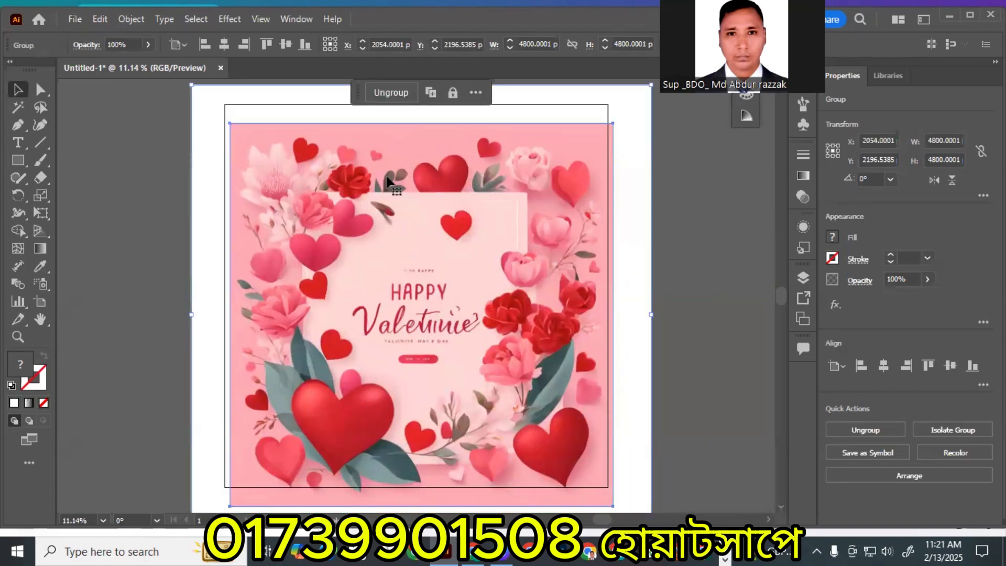
Ungroup the placed Valentine design and separate a white background rectangle from the picture.
left_click(390, 93)
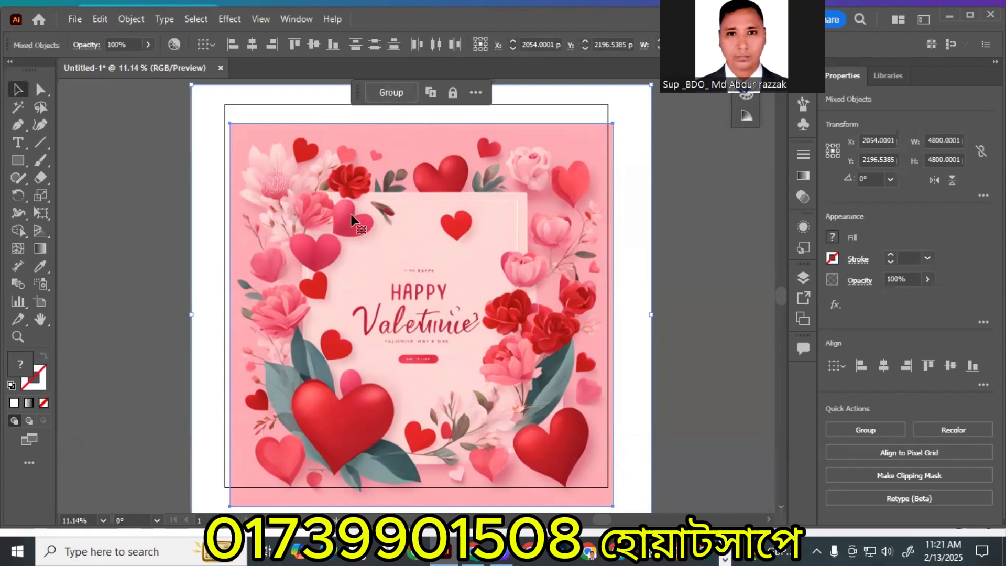
left_click_drag(379, 223, 441, 240)
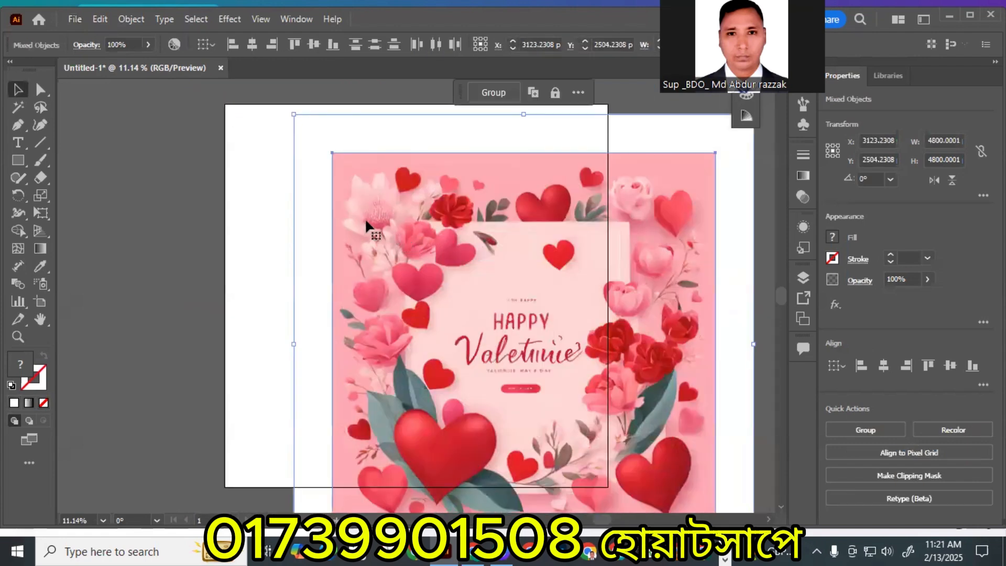
left_click(336, 149)
left_click_drag(416, 146, 164, 139)
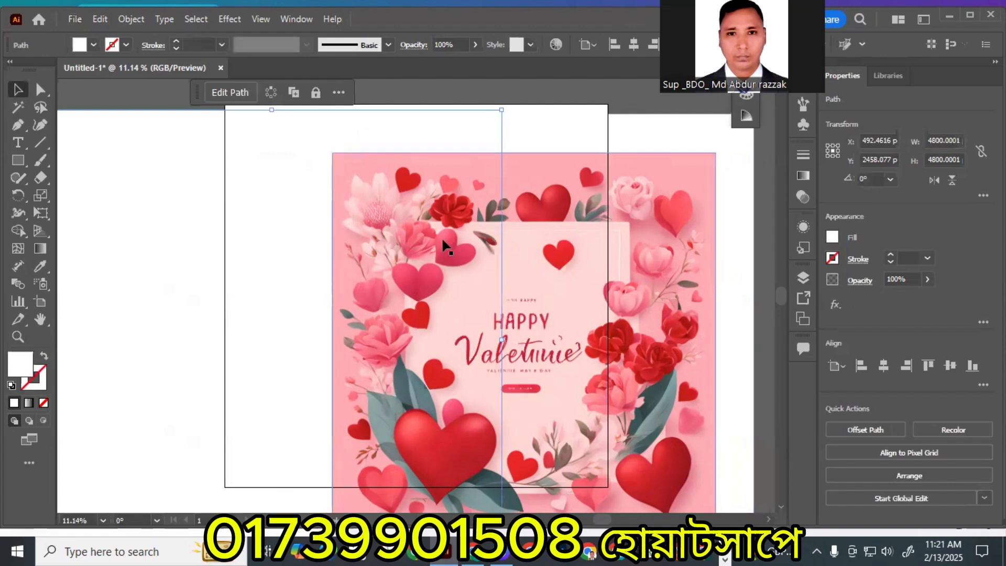
left_click_drag(413, 231, 614, 226)
Move the Valentine picture back over the artboard and shift the loose white background rectangle.
left_click(213, 229)
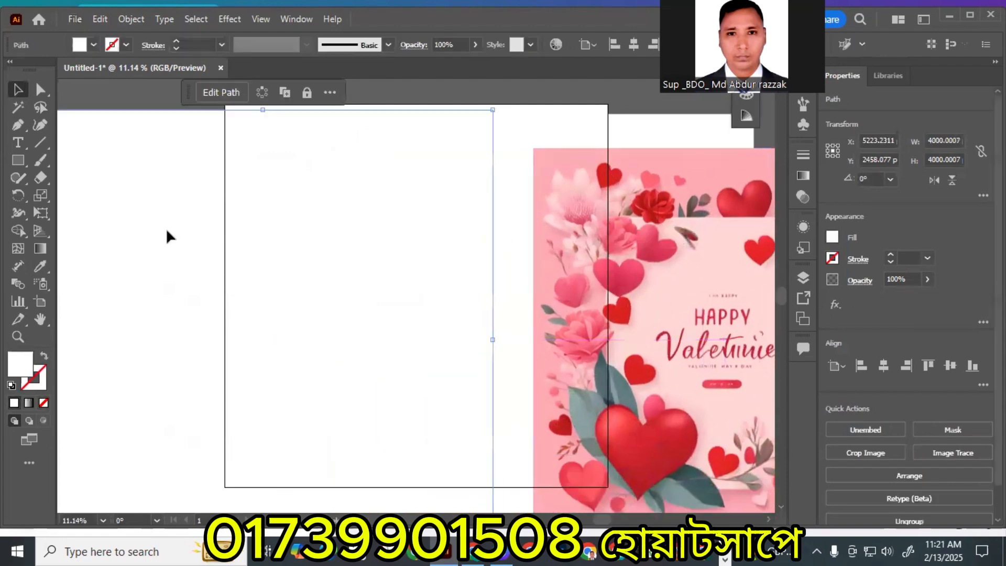
left_click_drag(166, 233, 236, 292)
left_click_drag(624, 279, 398, 230)
left_click_drag(576, 286, 625, 251)
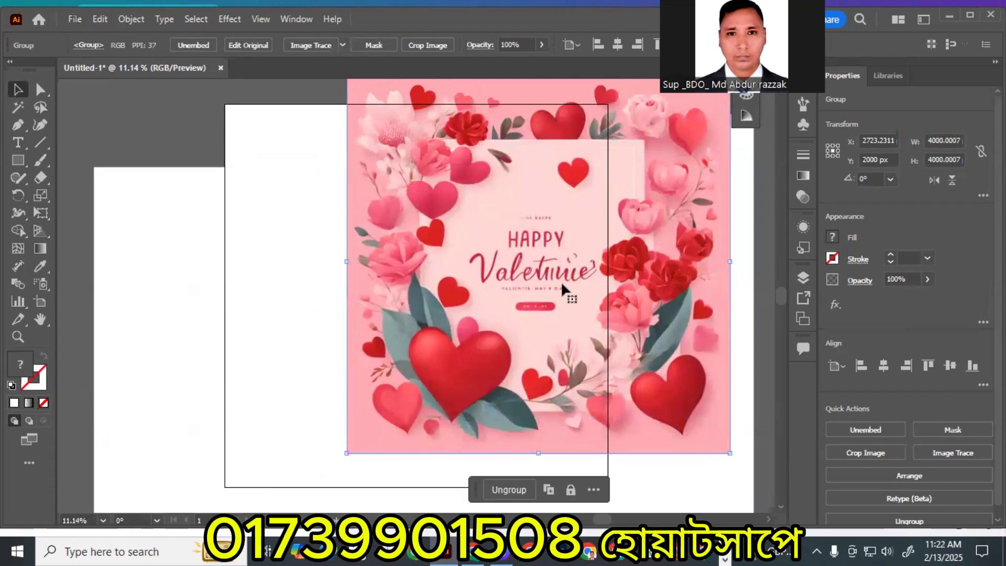
left_click_drag(465, 318, 430, 384)
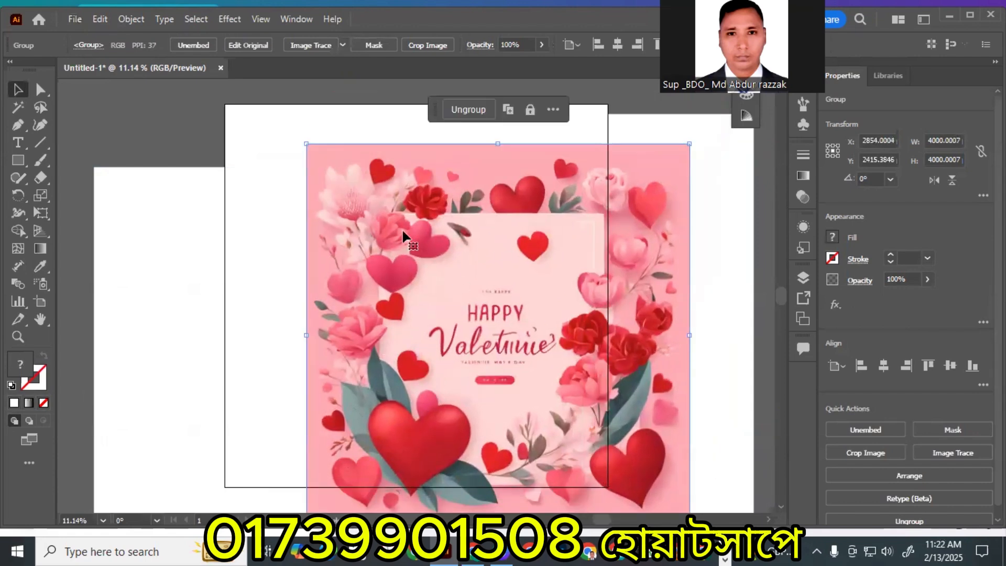
left_click_drag(234, 218, 175, 263)
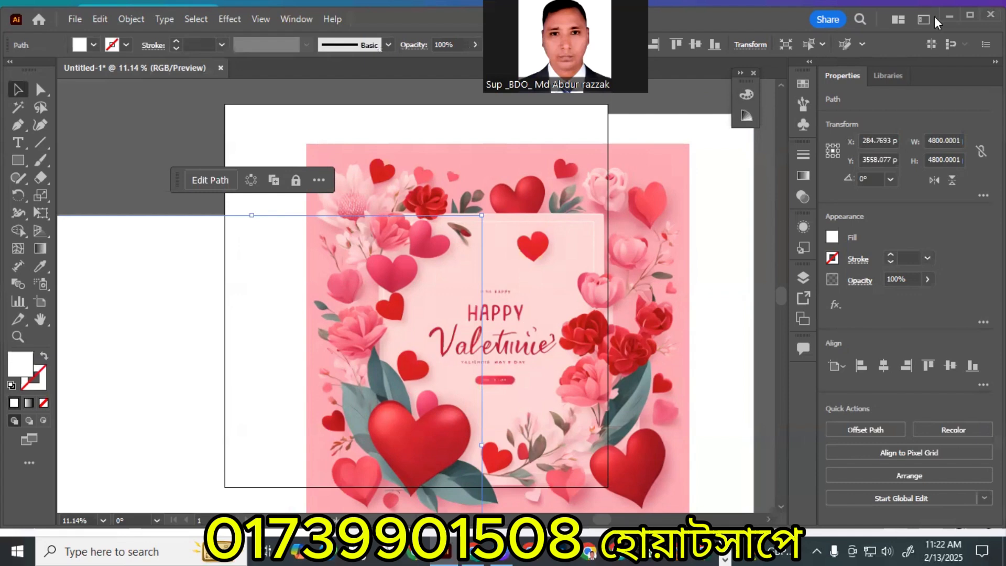
Switch to Canva and download the Valentine design as a JPG at quality 100.
key("alt+Tab")
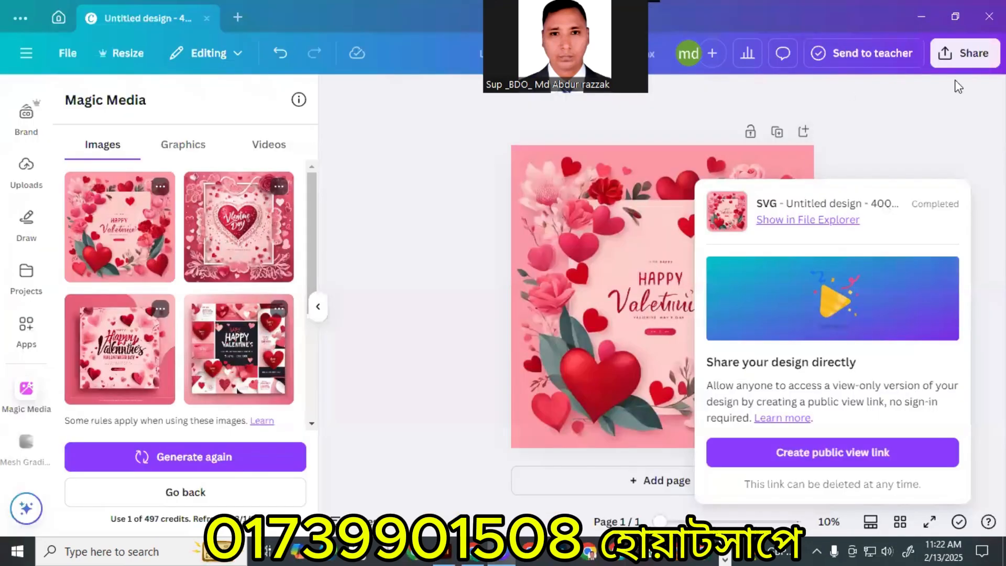
left_click(964, 53)
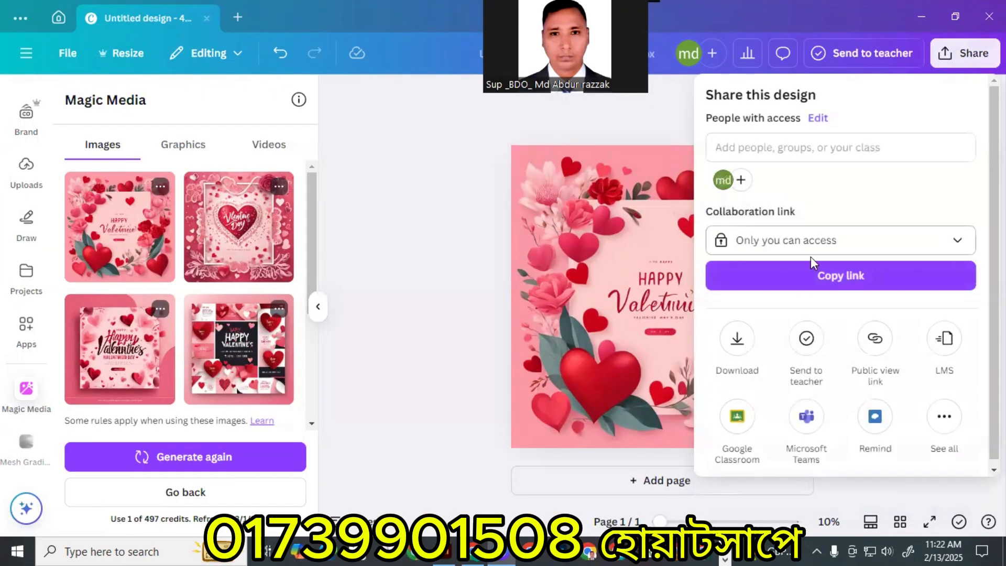
left_click(737, 338)
left_click(838, 164)
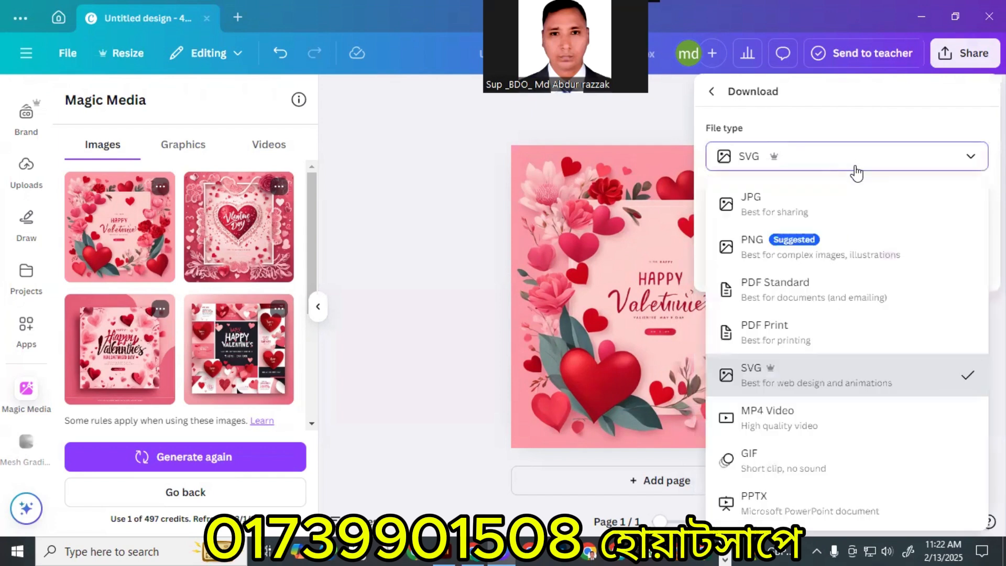
left_click(817, 201)
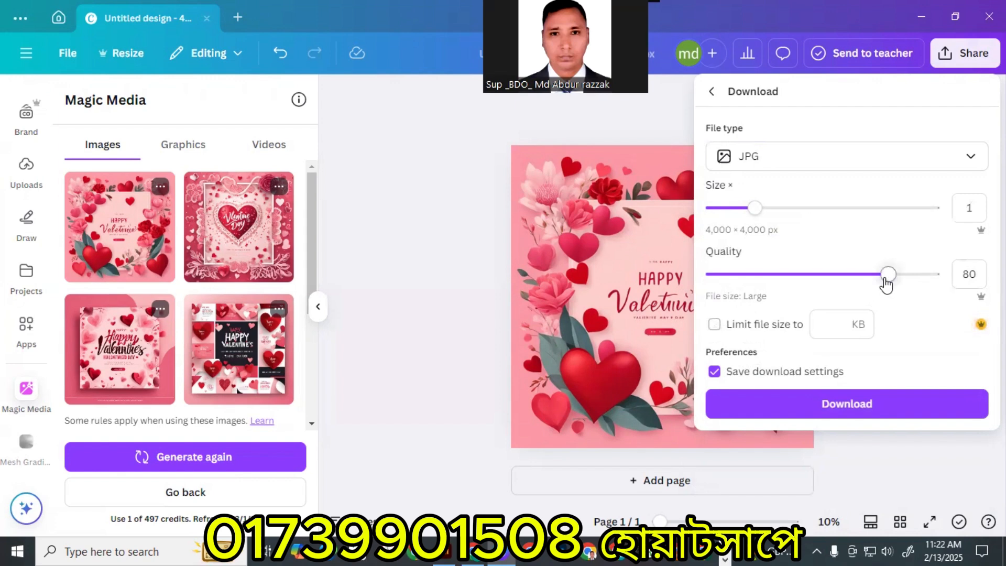
left_click_drag(887, 273, 935, 274)
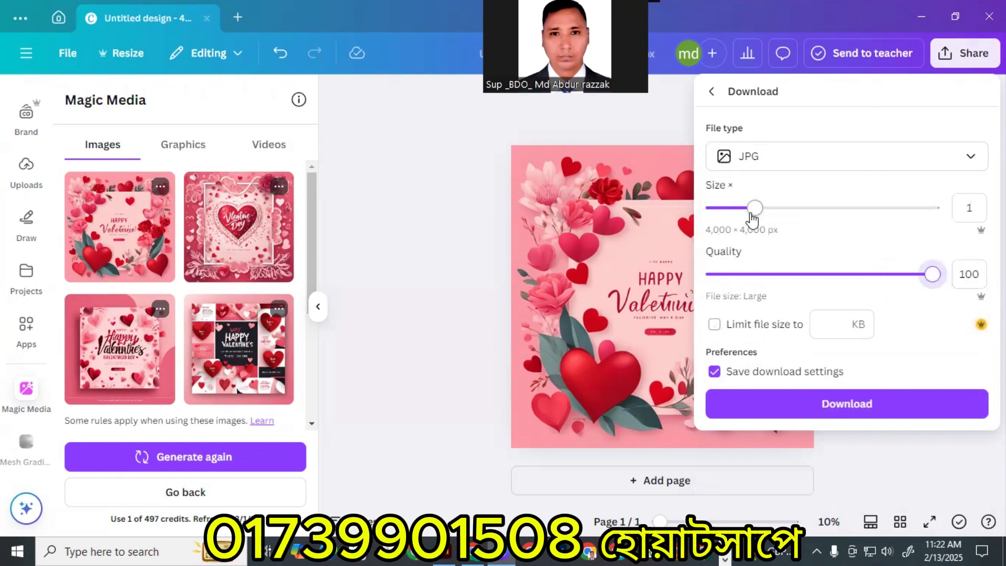
left_click(850, 406)
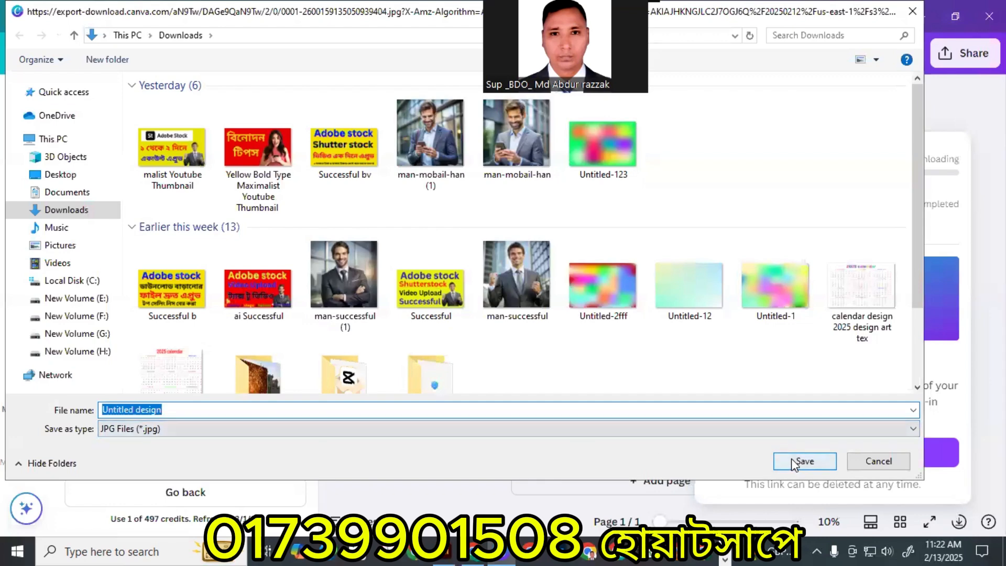
Save the JPG as "Untitled design vff" in the Downloads folder.
left_click(219, 411)
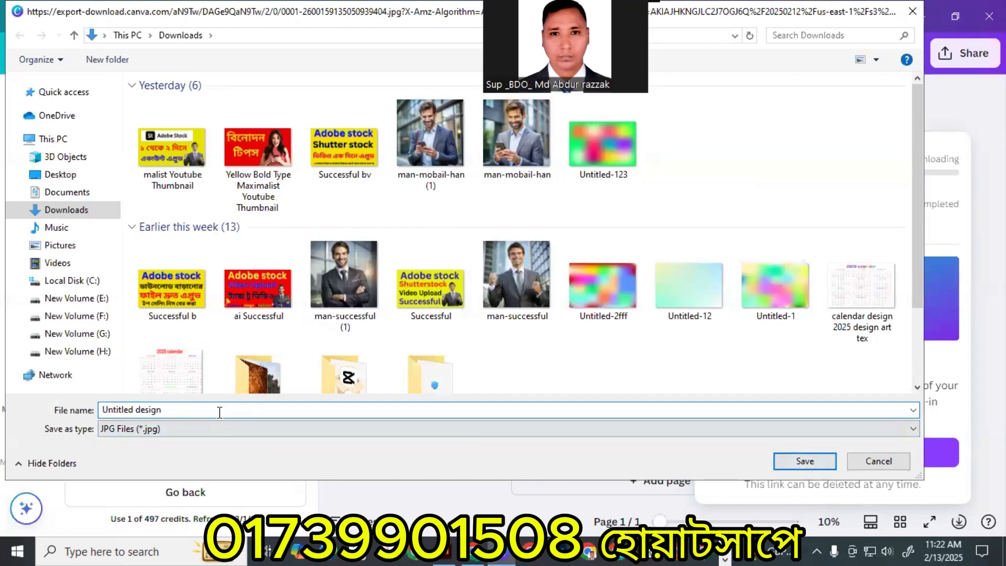
type("v")
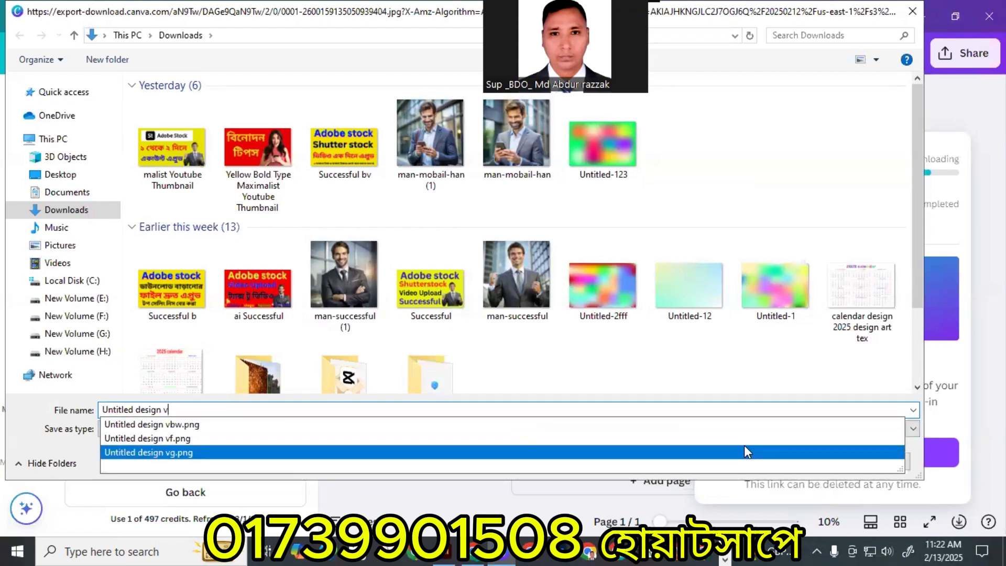
type("ff")
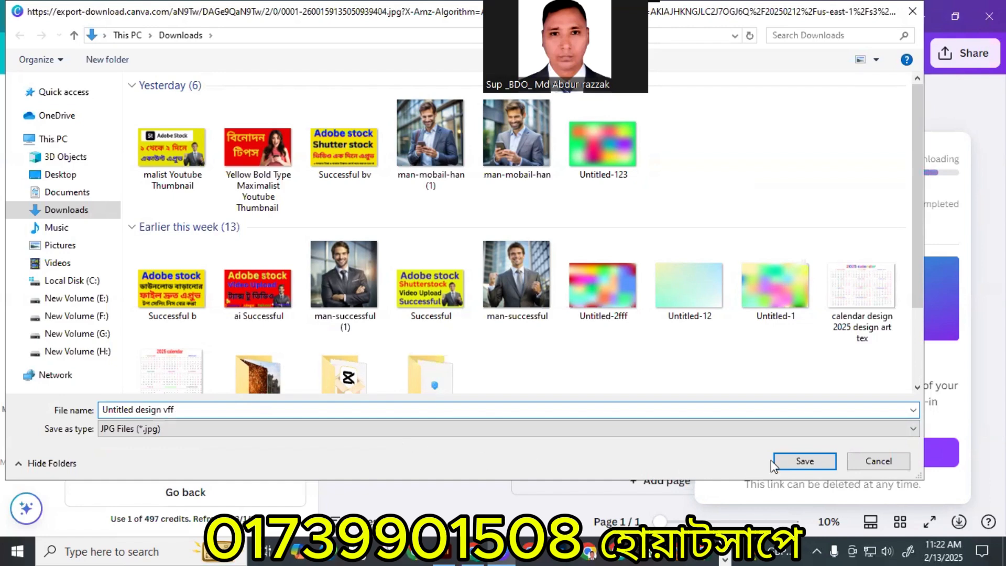
left_click(774, 461)
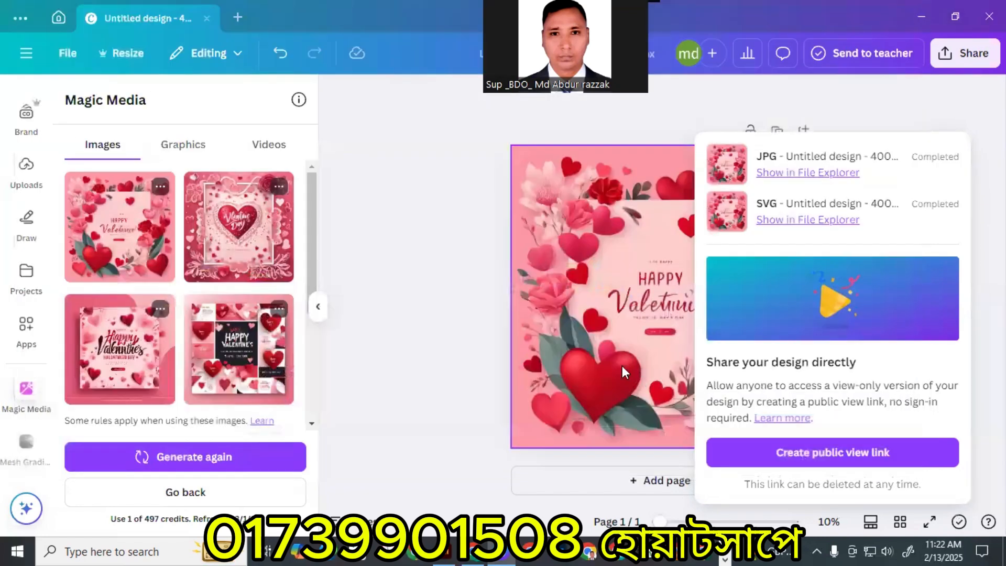